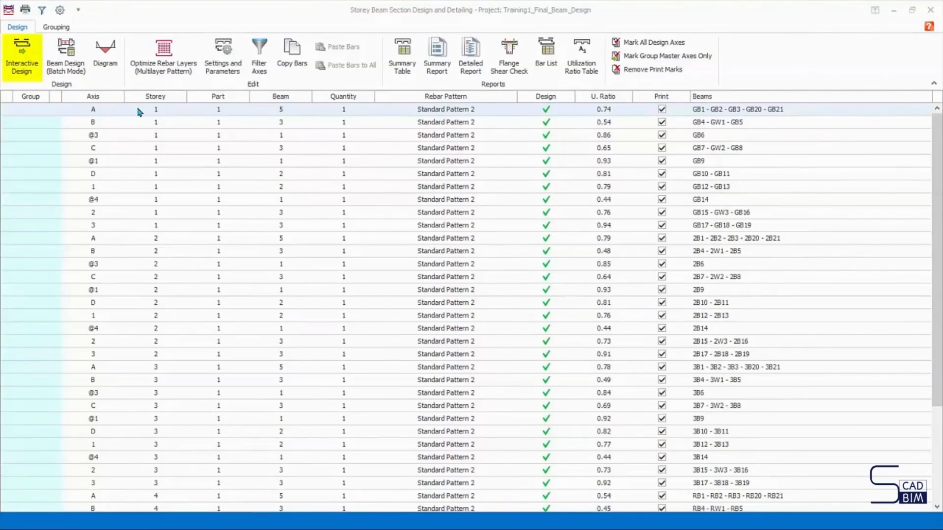
Open the reinforcement data for axis A on storey 1 in interactive design and maximize its window
left_click(101, 114)
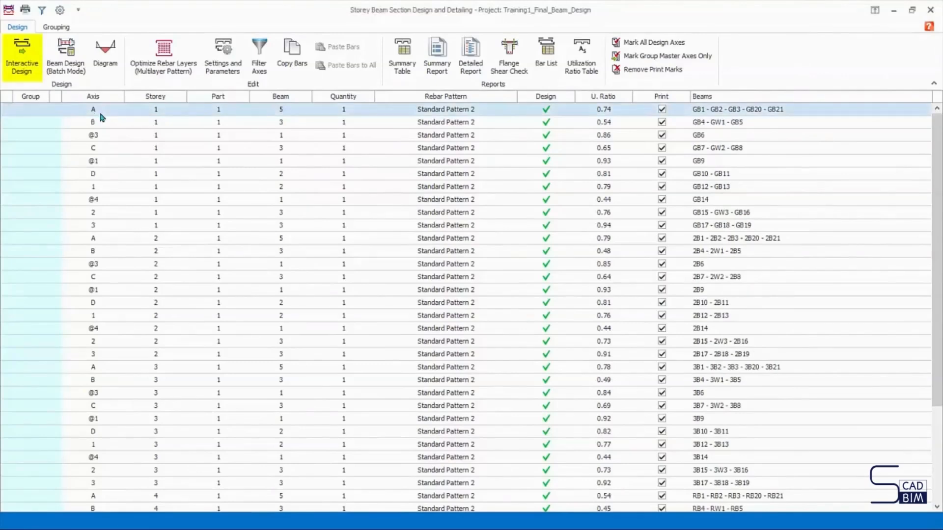
double_click(100, 113)
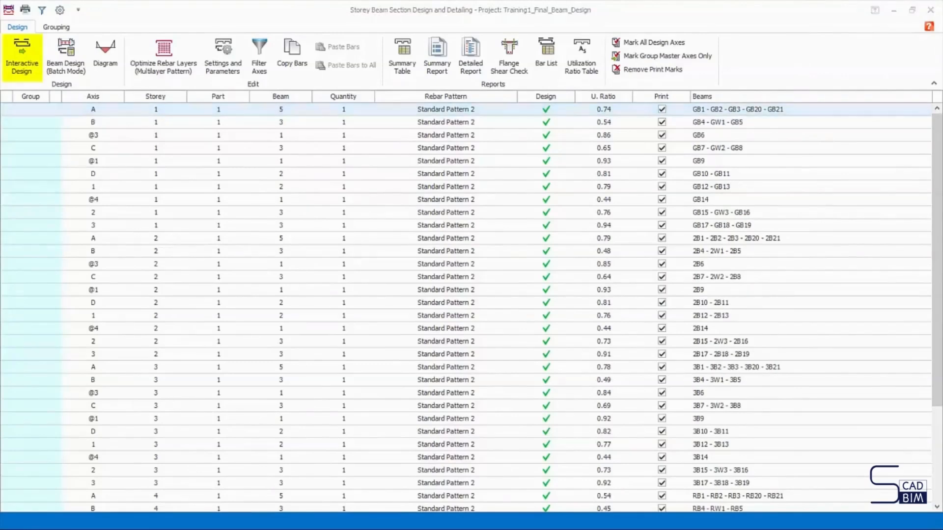
left_click(100, 114)
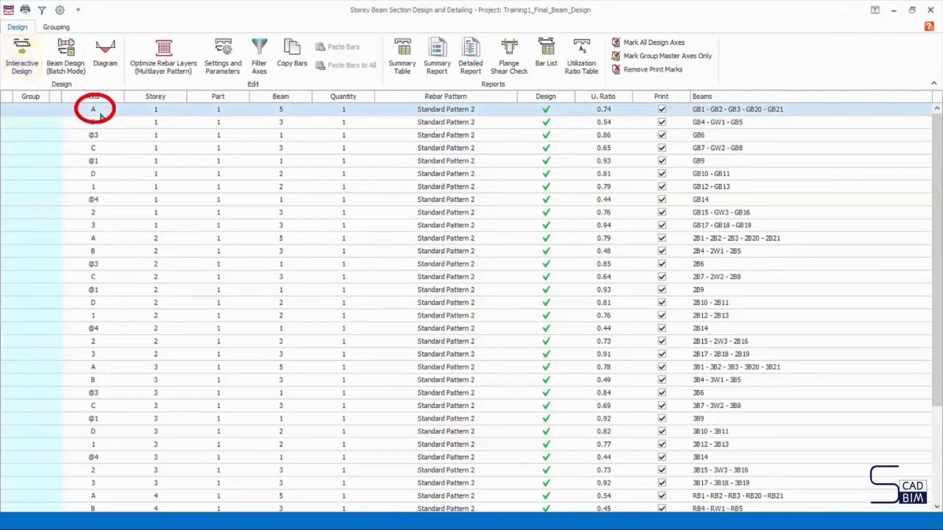
double_click(100, 116)
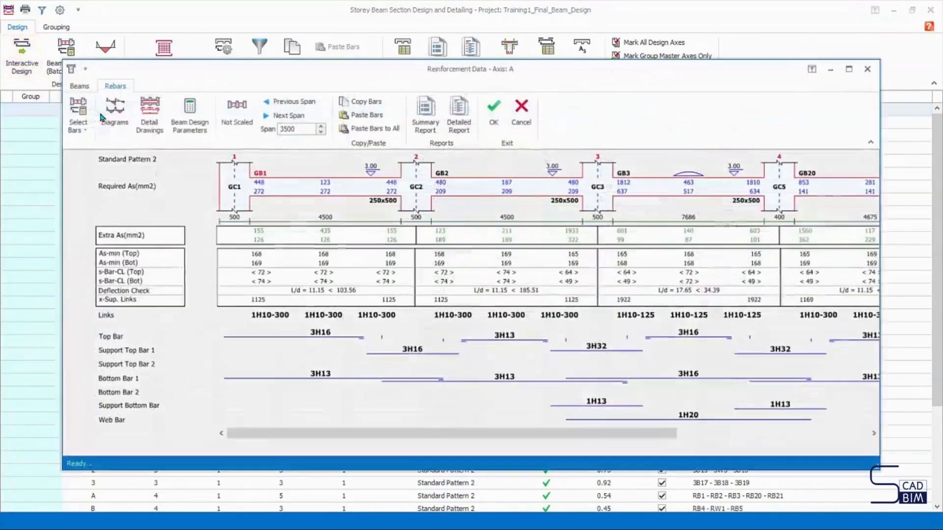
left_click(848, 69)
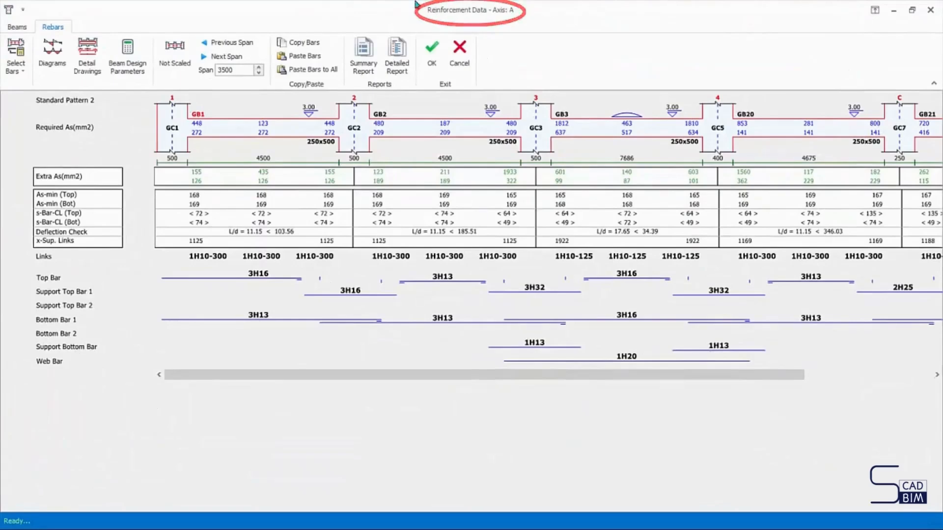
Review members GB1, GB2 and GB3 in the beam data and inspect the axis model in side and 3D views
left_click(19, 27)
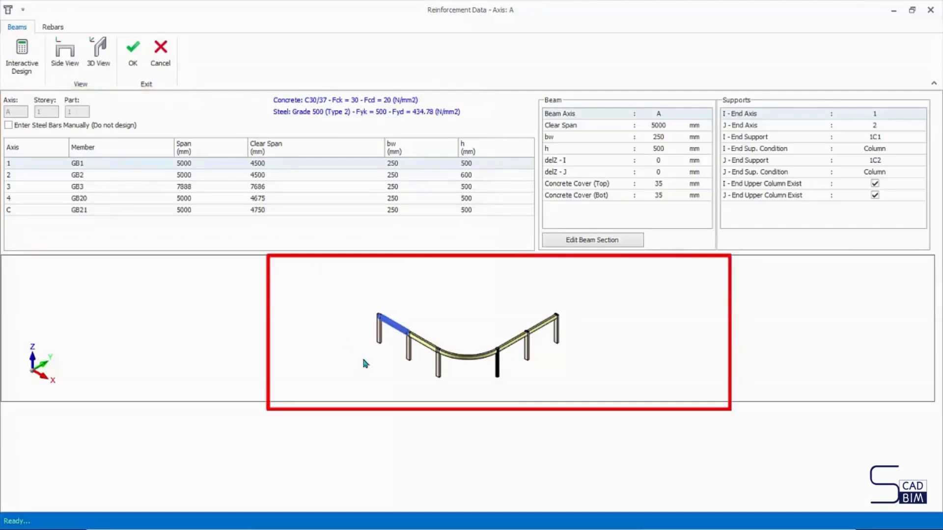
scroll(363, 363, "up", 2)
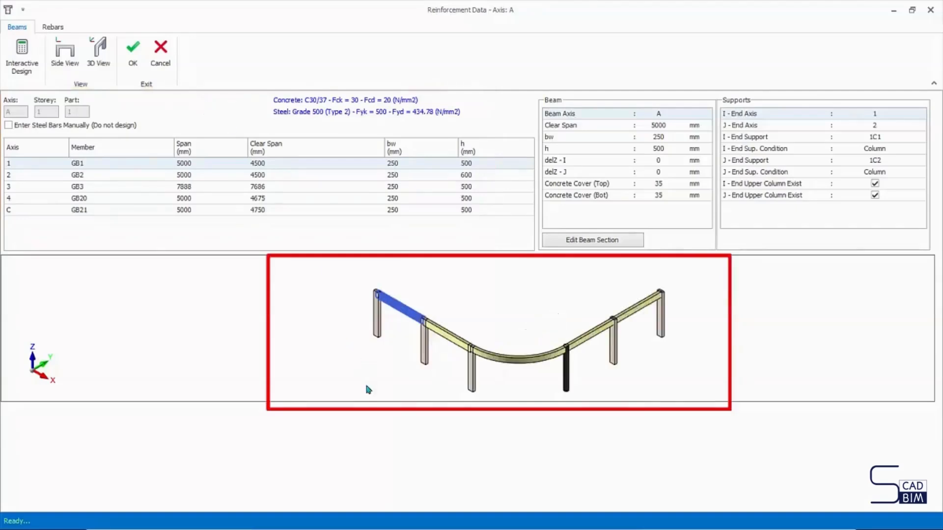
left_click(197, 175)
left_click(191, 189)
left_click(192, 163)
left_click(192, 175)
left_click(192, 163)
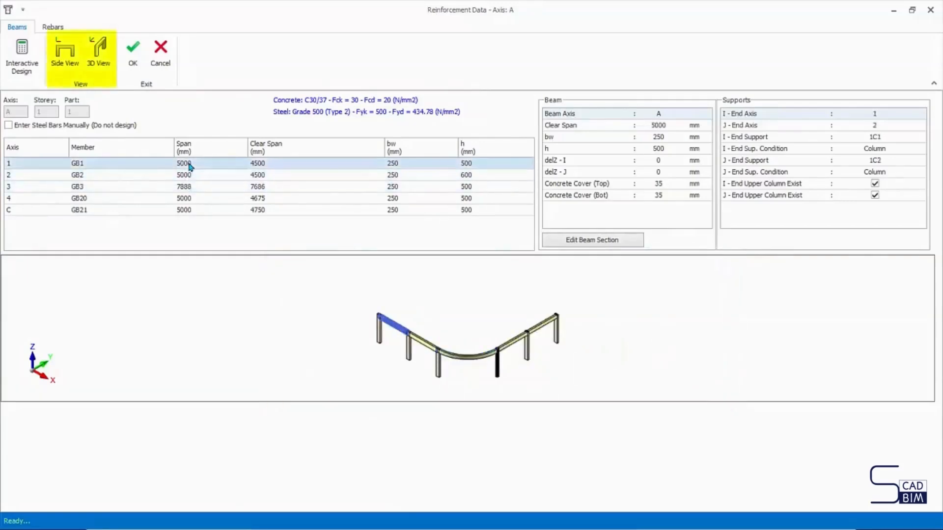
left_click(65, 53)
left_click(104, 69)
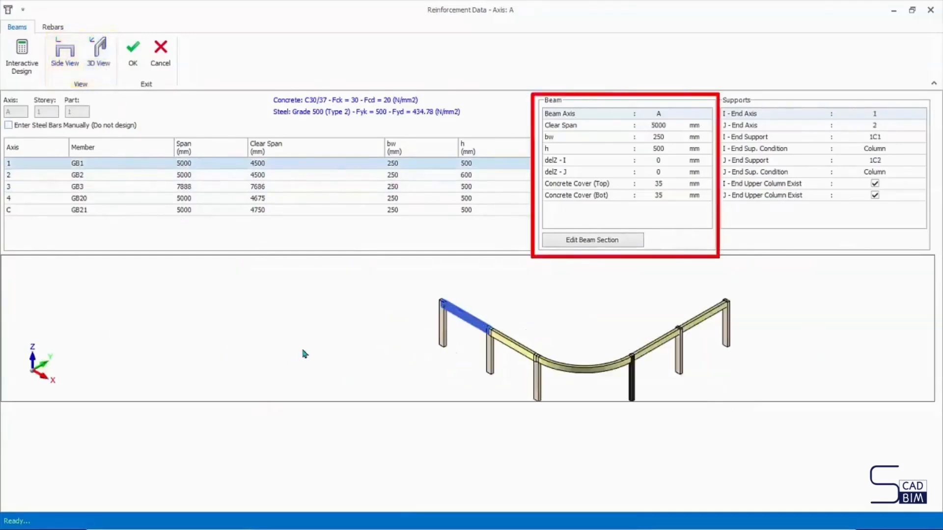
Inspect the width and height settings of GB1's concrete beam section and close them without changes
left_click(583, 246)
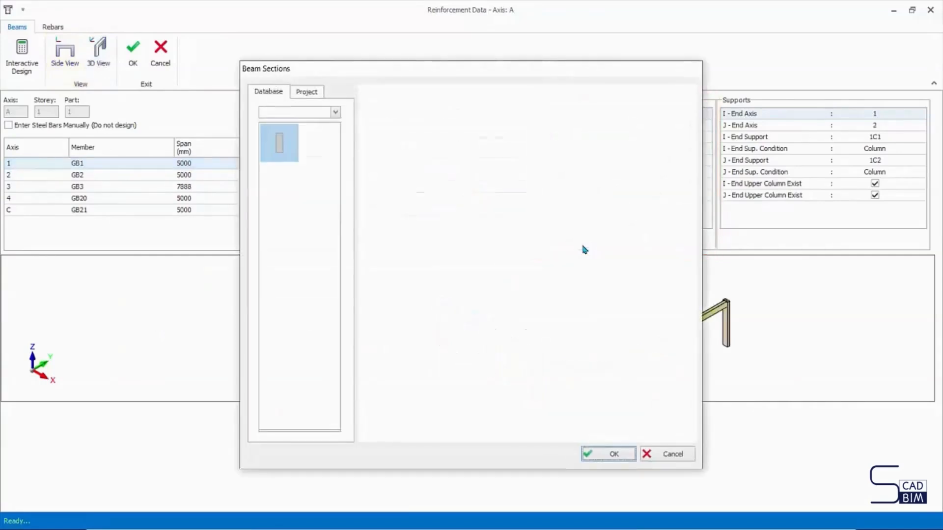
left_click(505, 139)
left_click(505, 149)
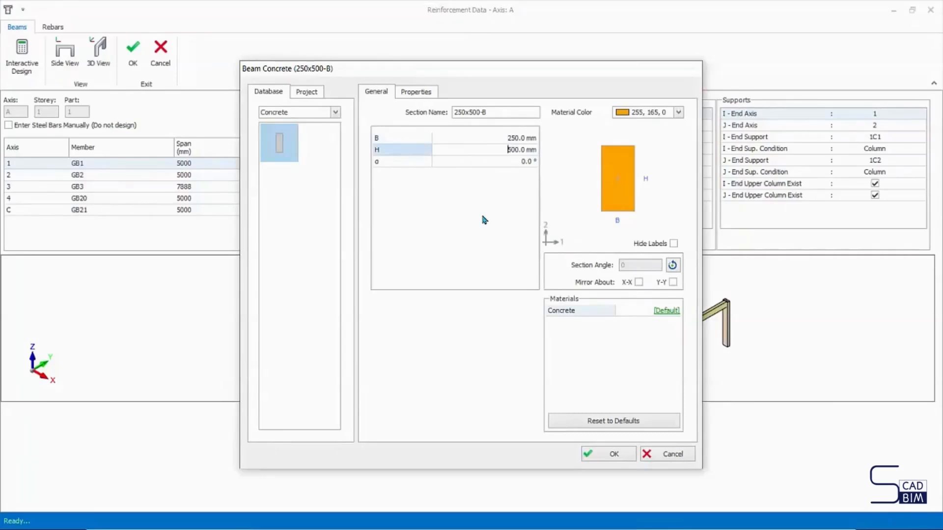
left_click(671, 455)
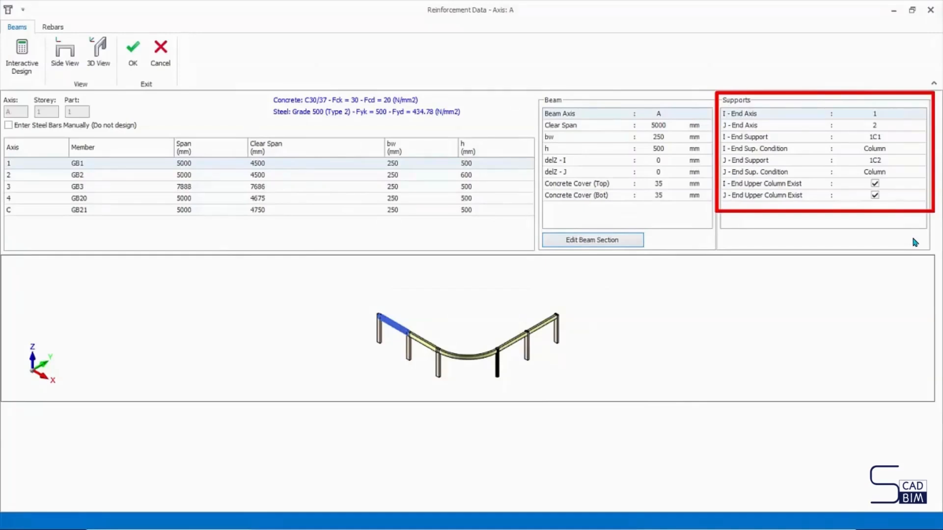
Review GB1's J-end axis, I-end support and I-end support condition
left_click(894, 126)
left_click(906, 138)
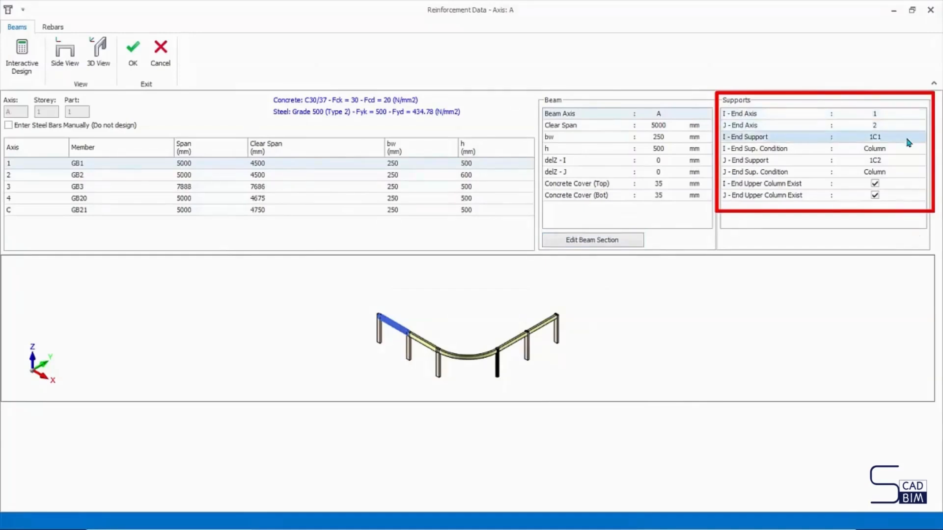
left_click(906, 150)
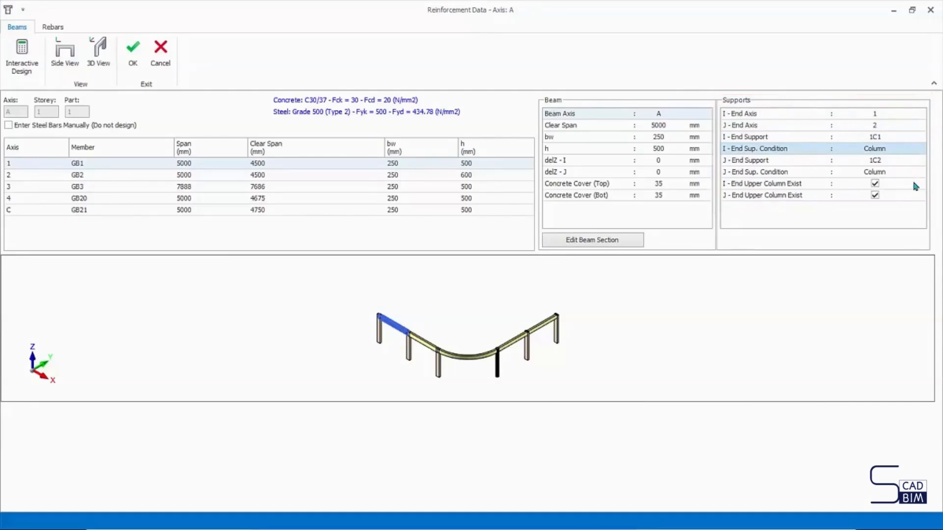
Examine GB1's beam design parameters, including manual editing of its moments and shear forces, and discard any changes
left_click(90, 166)
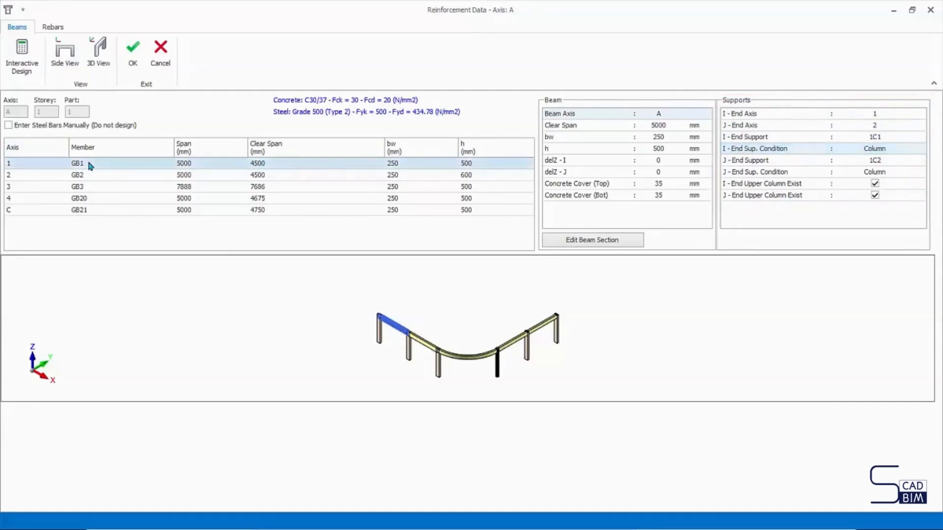
left_click(27, 66)
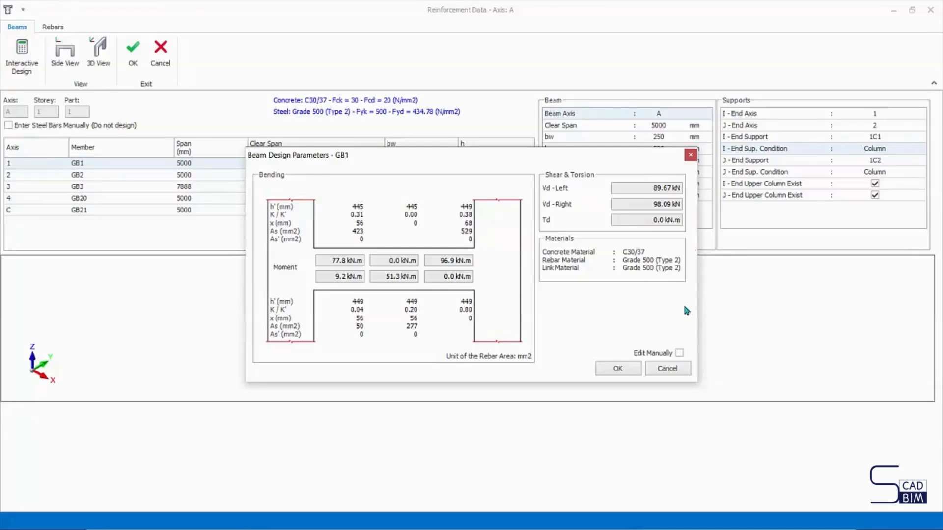
left_click(680, 353)
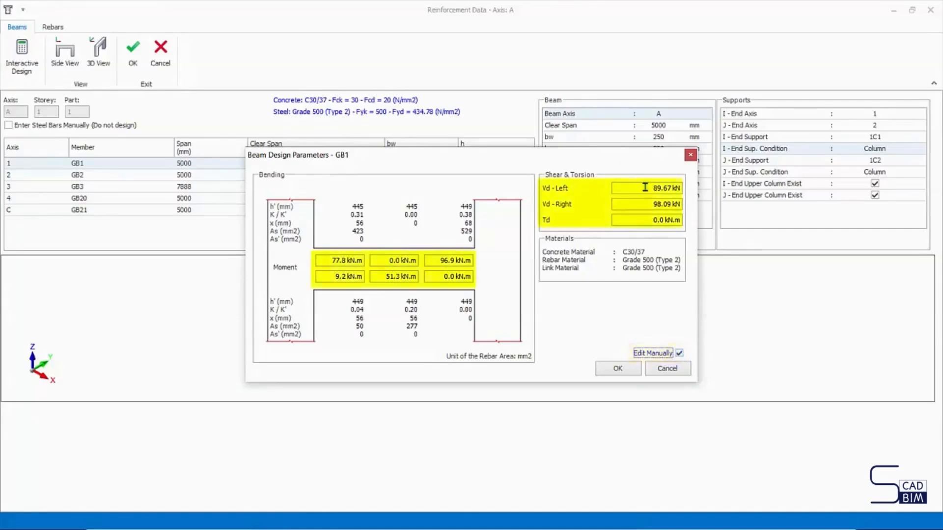
left_click(427, 258)
left_click(436, 277)
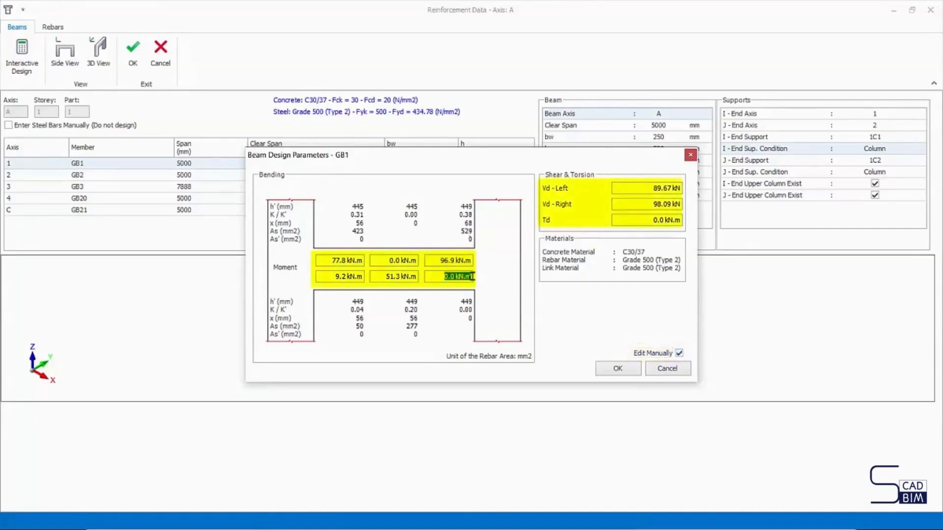
left_click(643, 189)
left_click(671, 372)
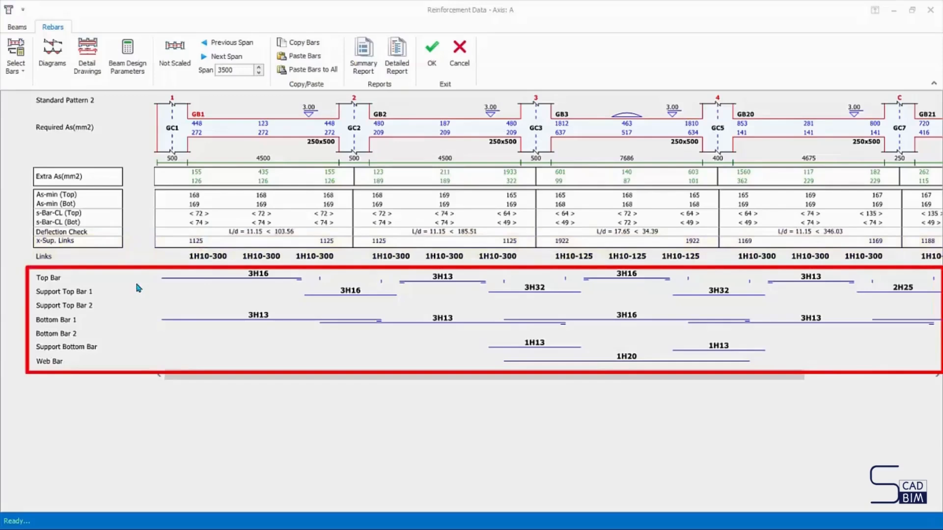
Inspect GB1's top bar, the support top bar at axis 2 and GB1's bottom bar in the rebar layout
left_click(258, 275)
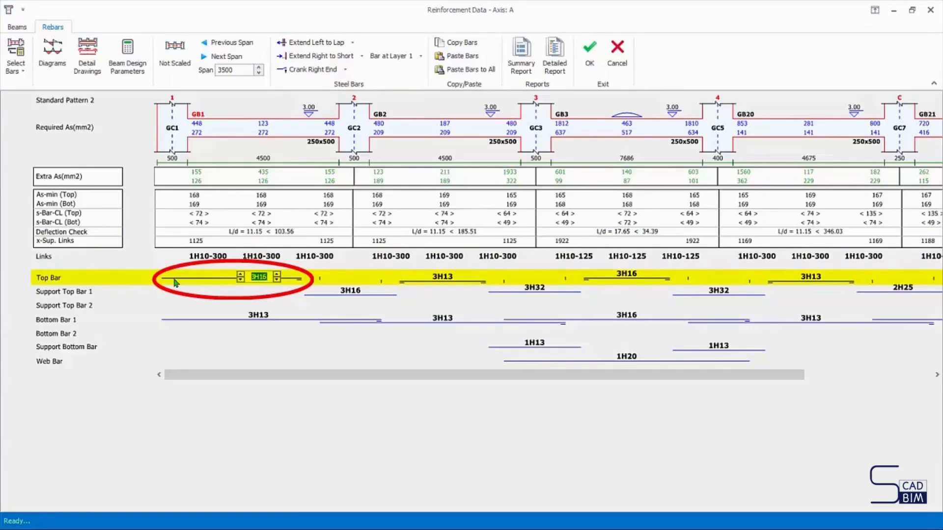
left_click(353, 300)
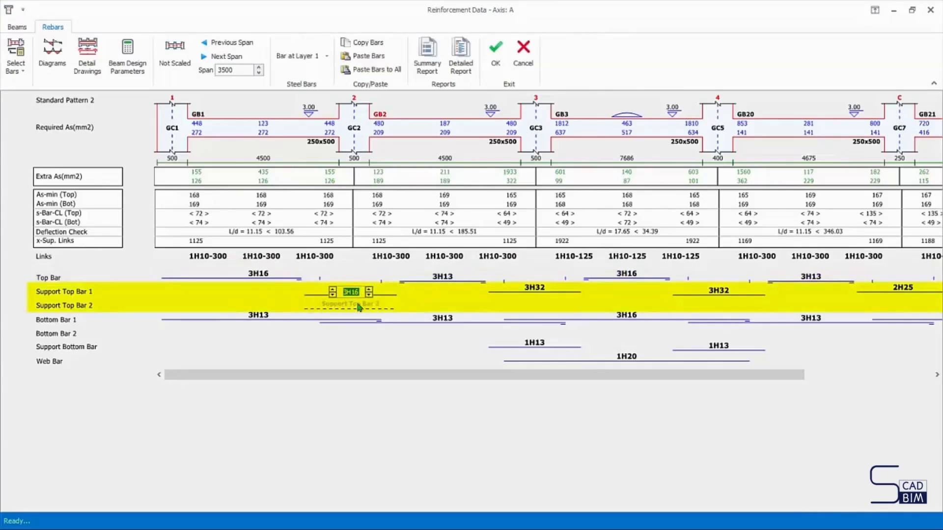
left_click(258, 317)
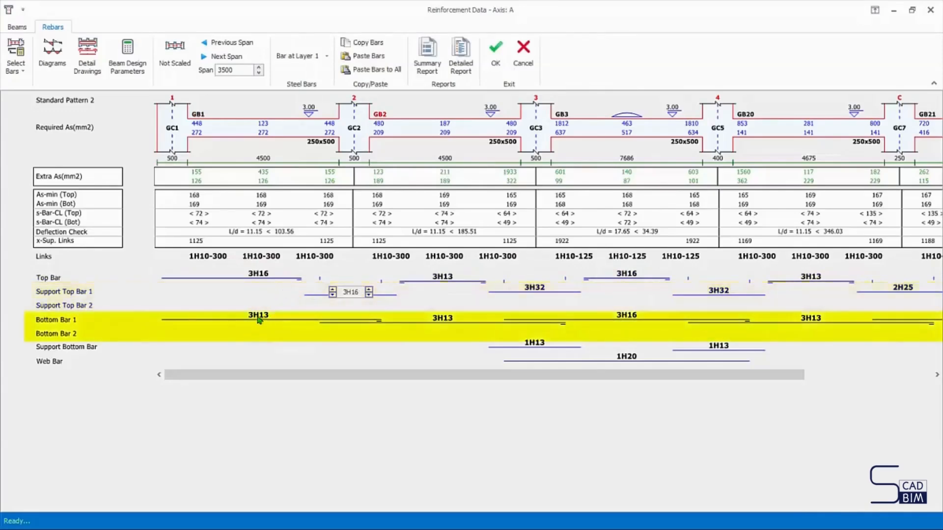
left_click(258, 319)
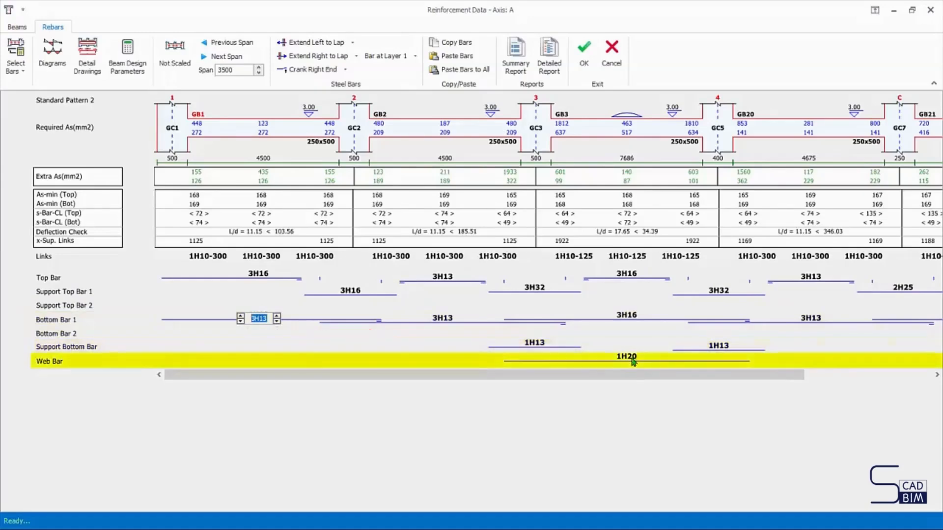
Check the link shear and torsion calculations for GB1 and GB3, and the web bars of GB2 and GB3
left_click(273, 256)
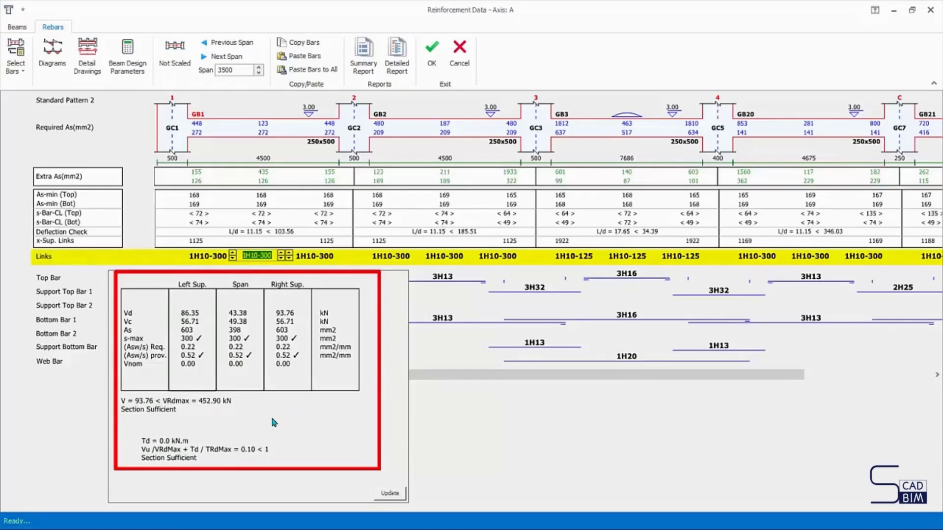
left_click(630, 256)
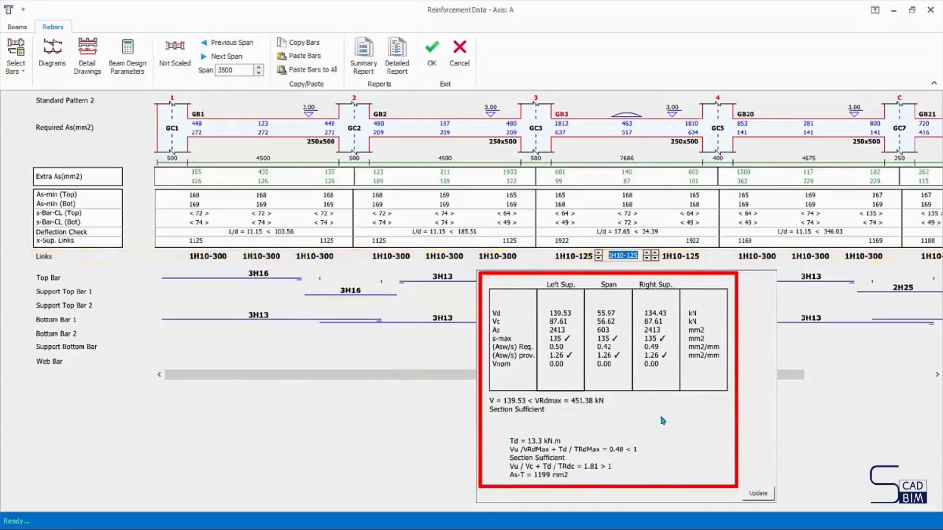
left_click(421, 358)
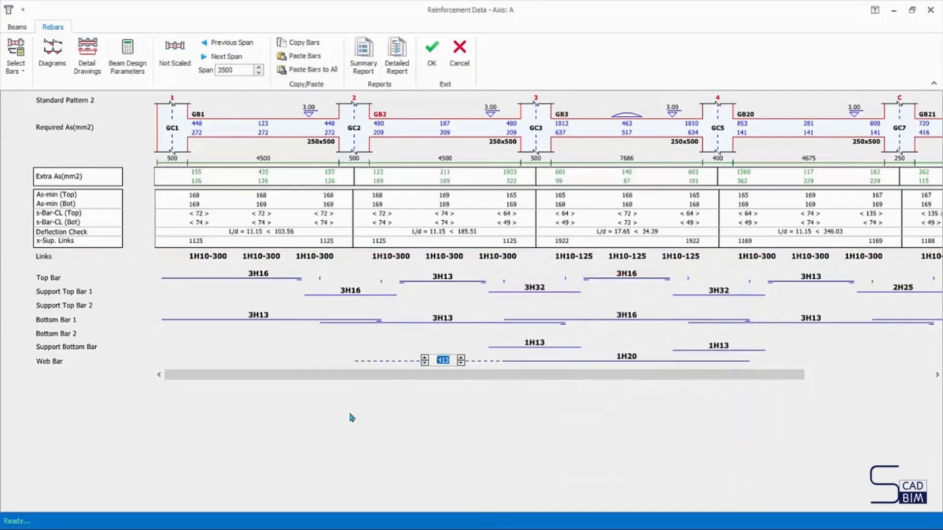
left_click(627, 361)
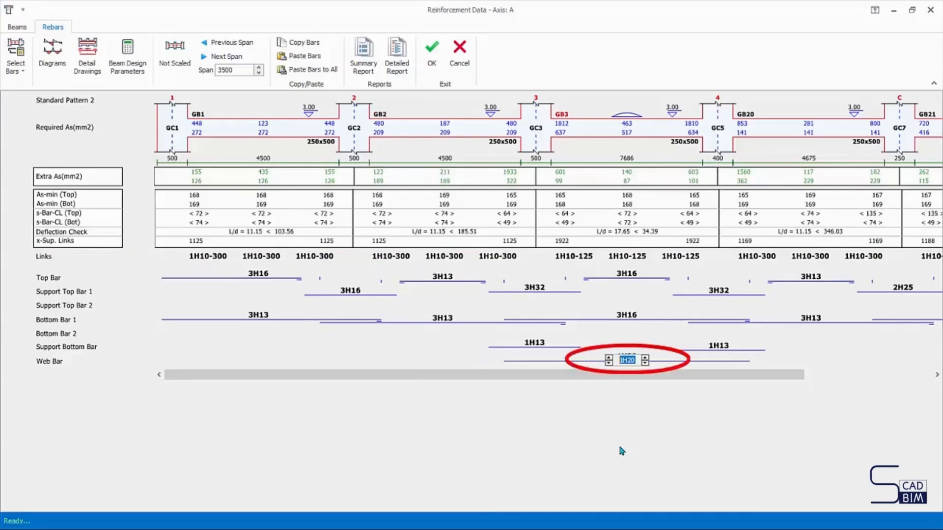
Open the detail drawing of axis A and examine the reinforcement along the beam elevation
left_click(89, 63)
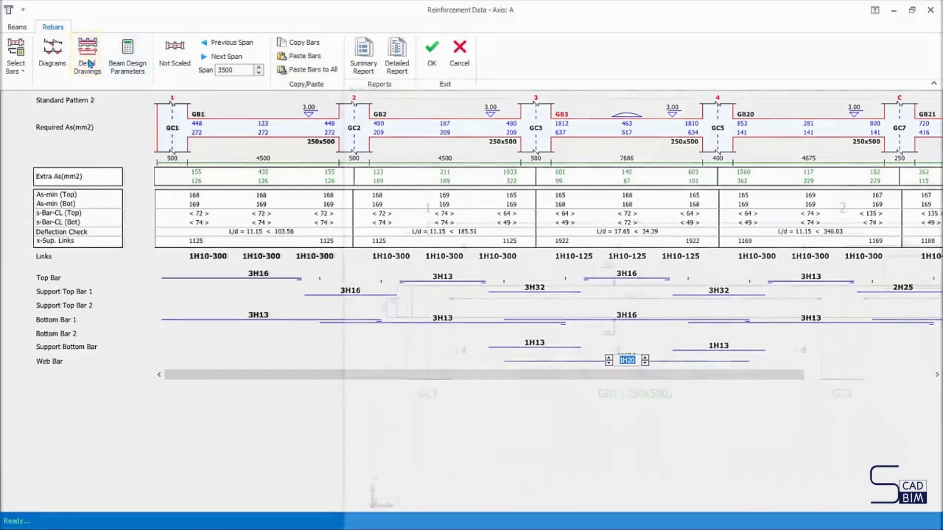
left_click(89, 63)
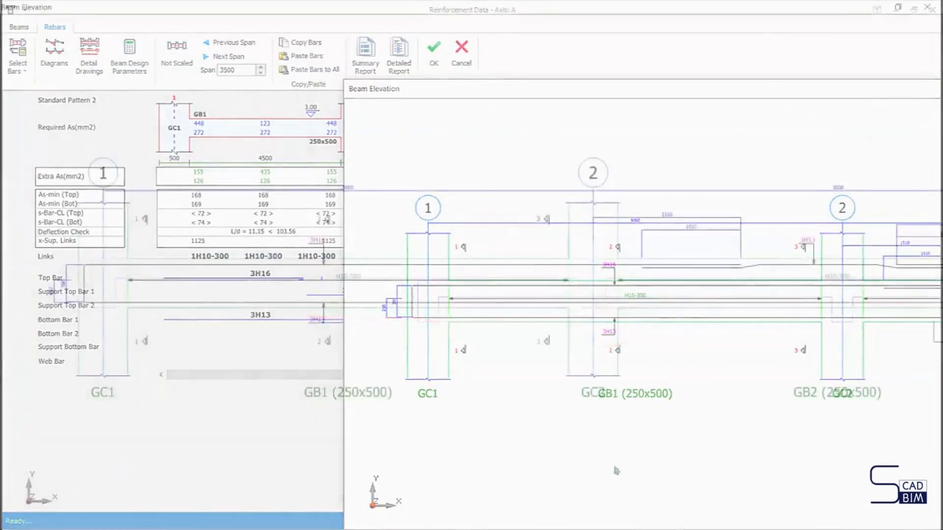
middle_click_drag(709, 416, 384, 400)
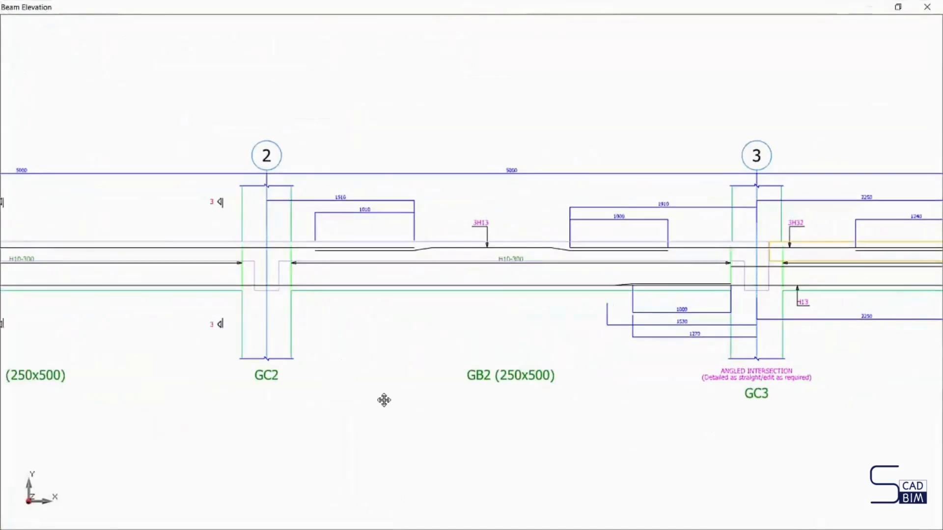
middle_click_drag(722, 402, 215, 385)
middle_click_drag(631, 368, 508, 366)
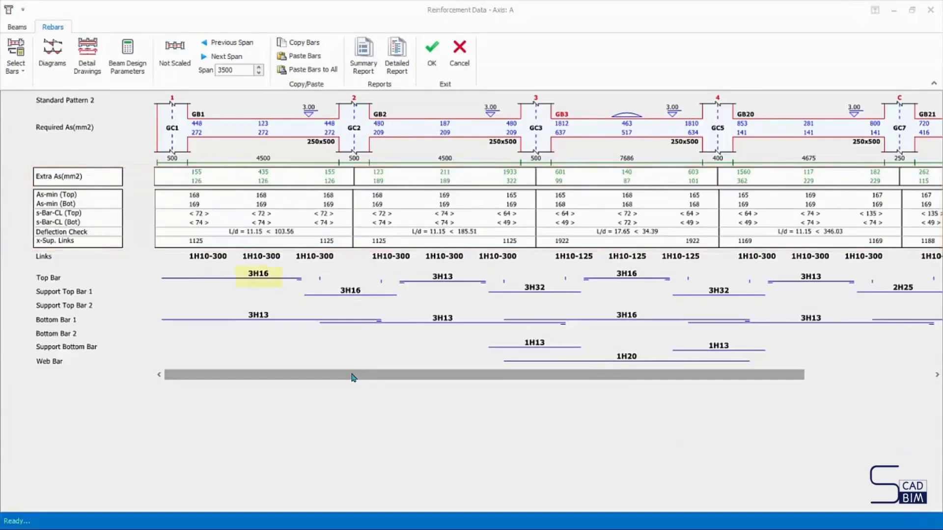
Reduce GB1's top bar to 2H10, and restore the design by reselecting the steel bars automatically
left_click(258, 276)
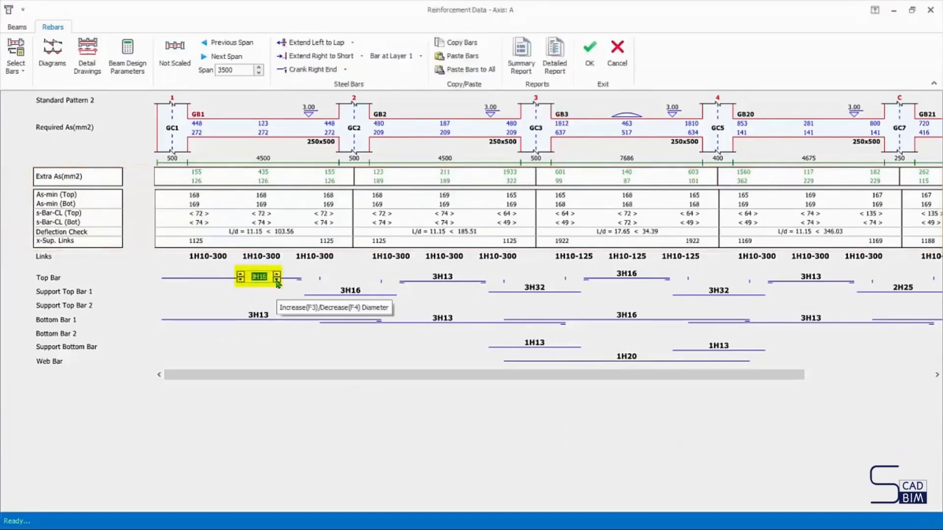
left_click(241, 280)
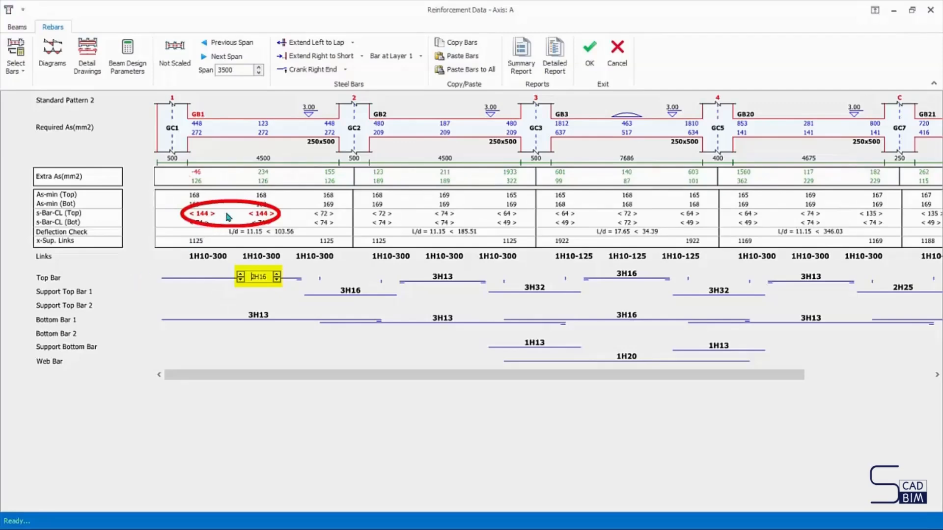
left_click(277, 280)
left_click(277, 280)
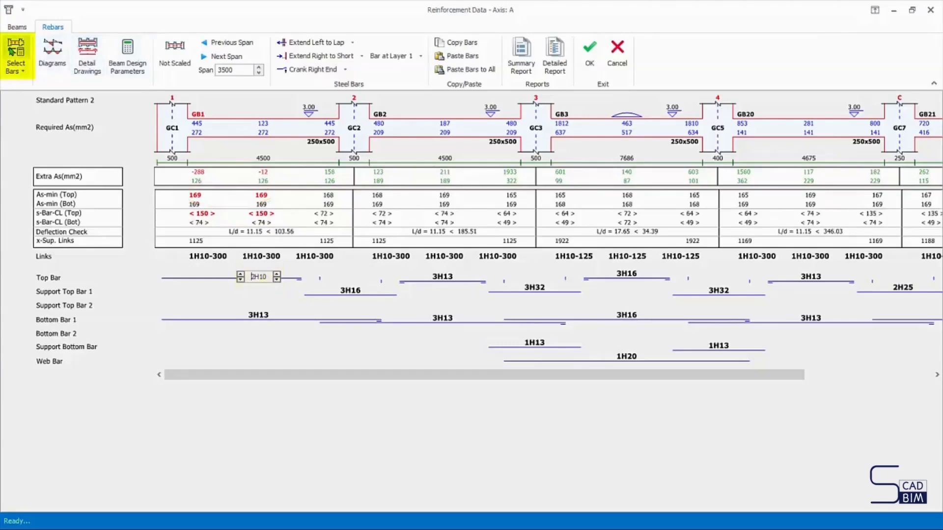
left_click(9, 48)
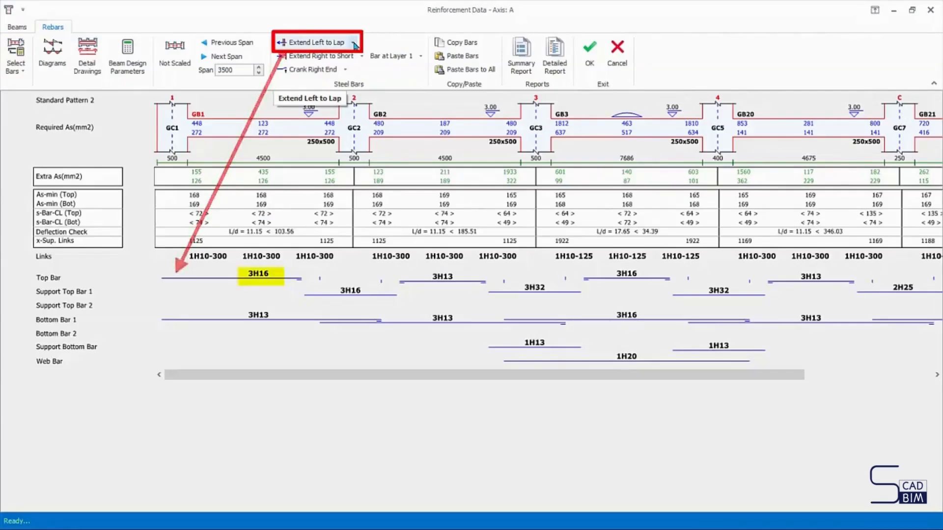
Change the left end of GB1's top bar to Extend Left to Short, and set the bar to 3H13
left_click(353, 44)
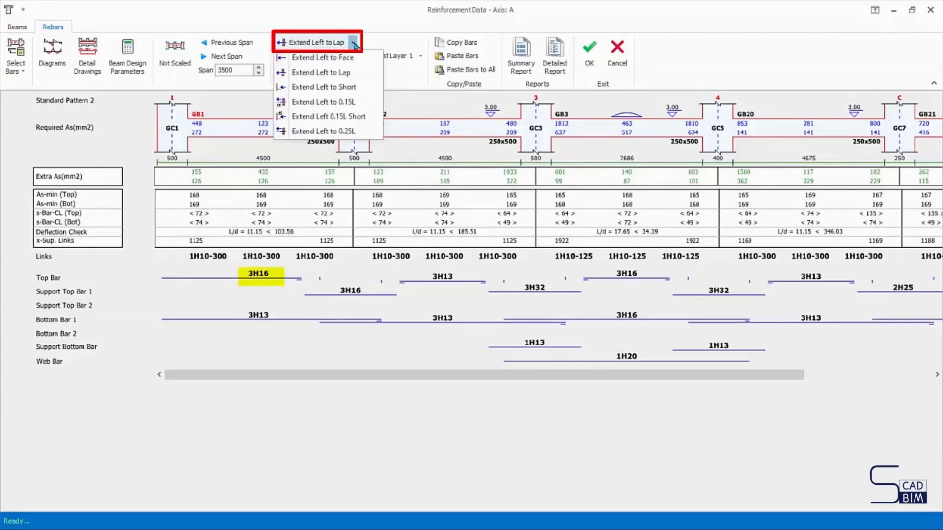
left_click(352, 87)
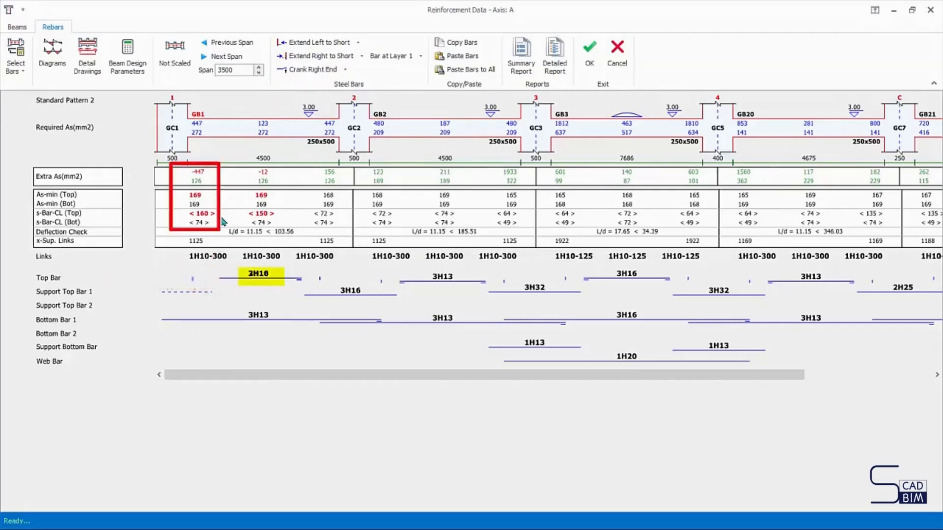
left_click(273, 275)
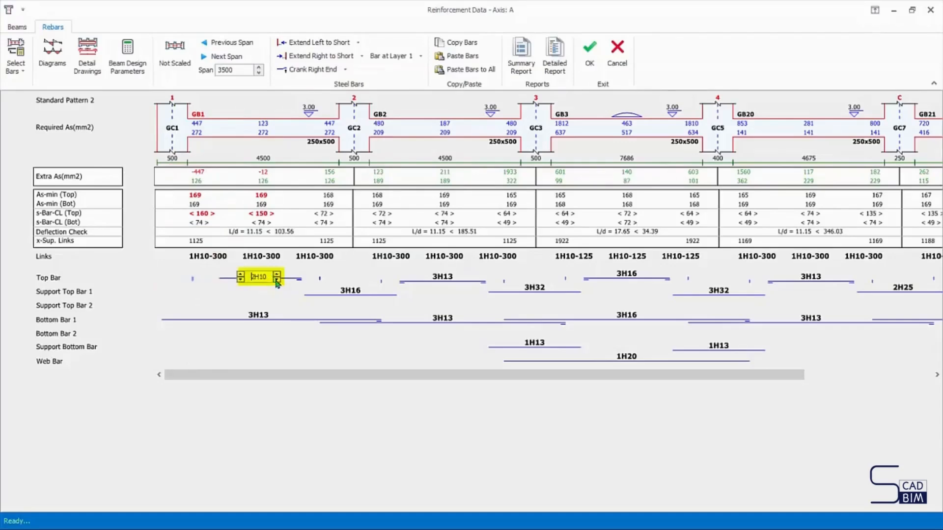
left_click(276, 275)
left_click(240, 276)
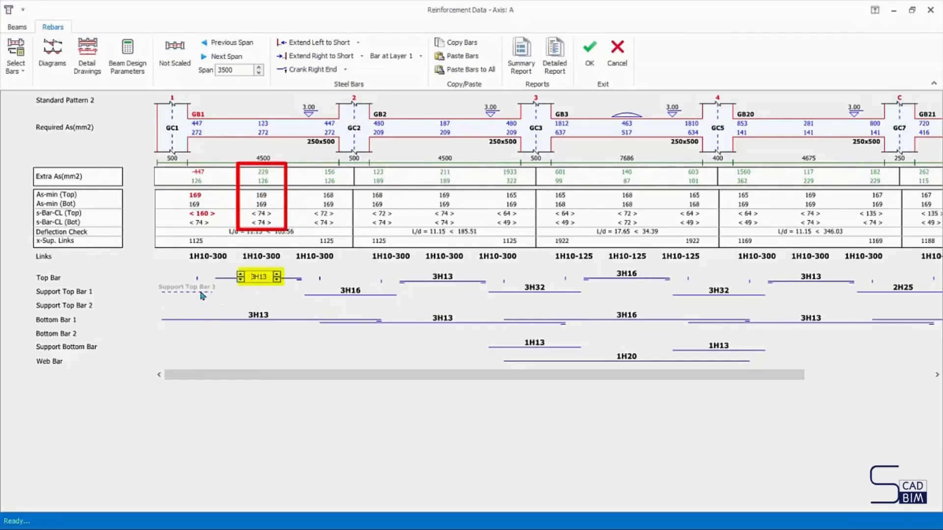
Add 3H16 as Support Top Bar 1 at axis 1 on GB1
left_click(198, 292)
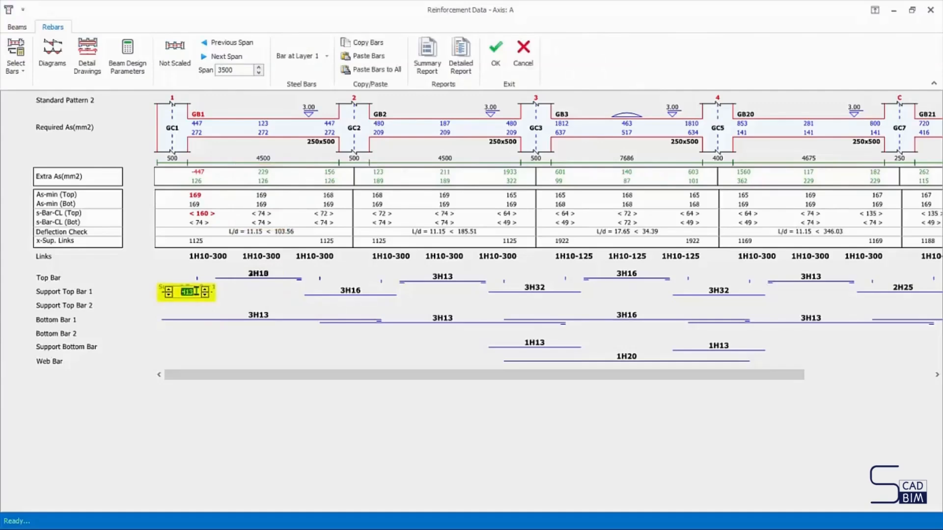
left_click(169, 289)
left_click(168, 289)
left_click(168, 289)
left_click(205, 291)
left_click(247, 292)
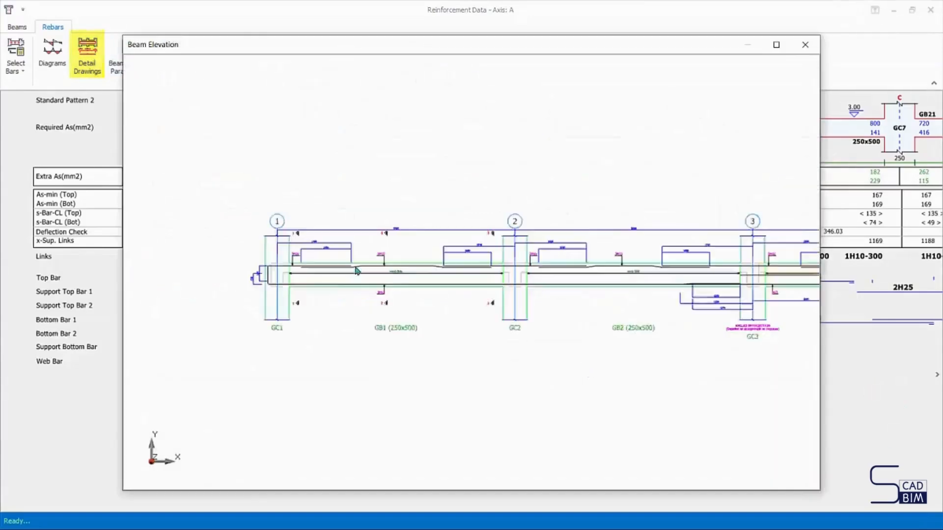
Examine the top reinforcement along GB1 in the beam elevation drawing, and close the drawing
scroll(339, 278, "up", 3)
middle_click_drag(362, 297, 427, 297)
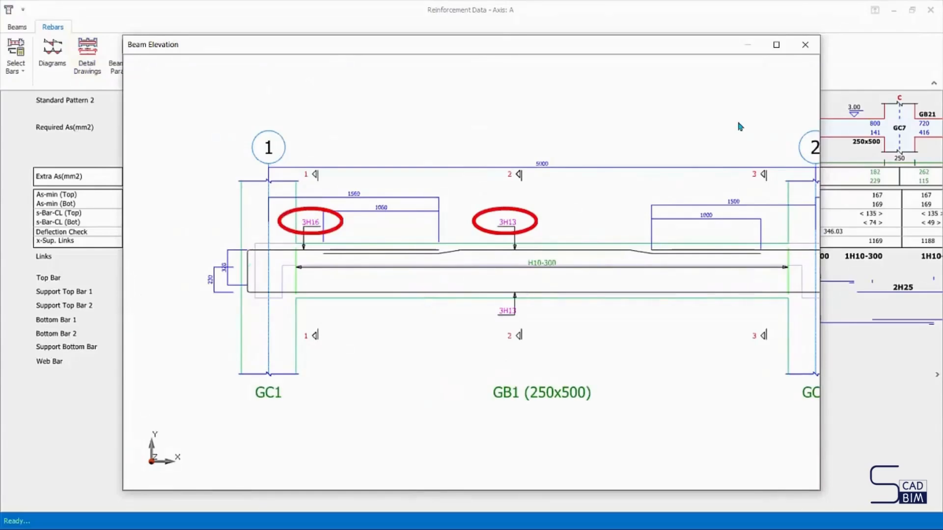
left_click(804, 46)
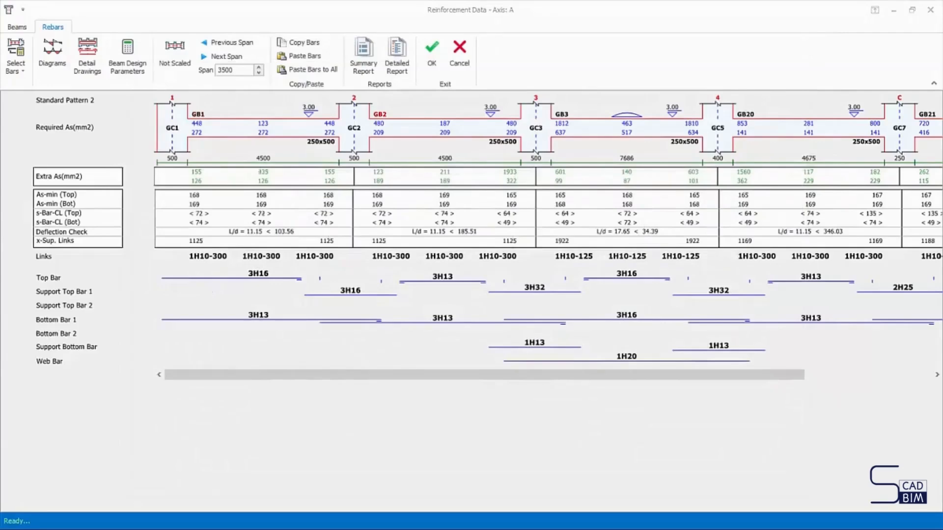
Reduce Support Top Bar 1 at axis 3 to 3H20
left_click(533, 293)
left_click(535, 295)
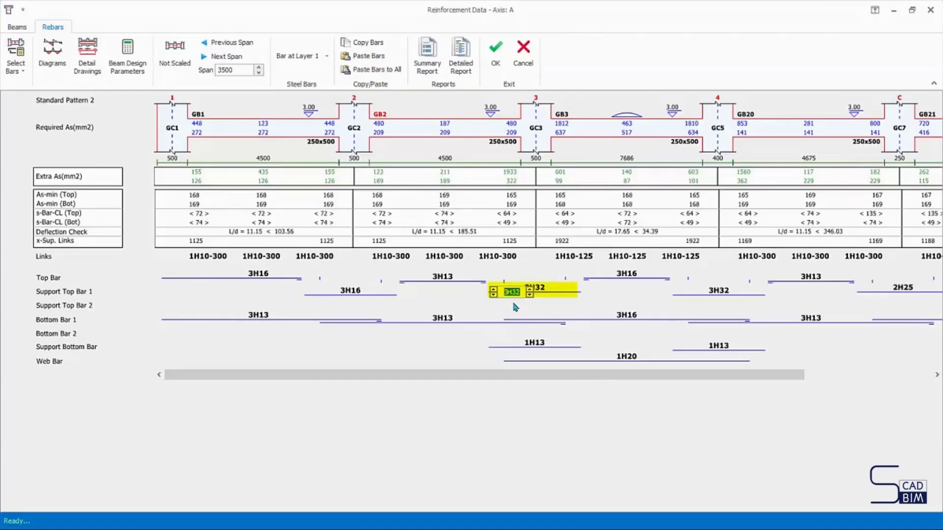
left_click(529, 295)
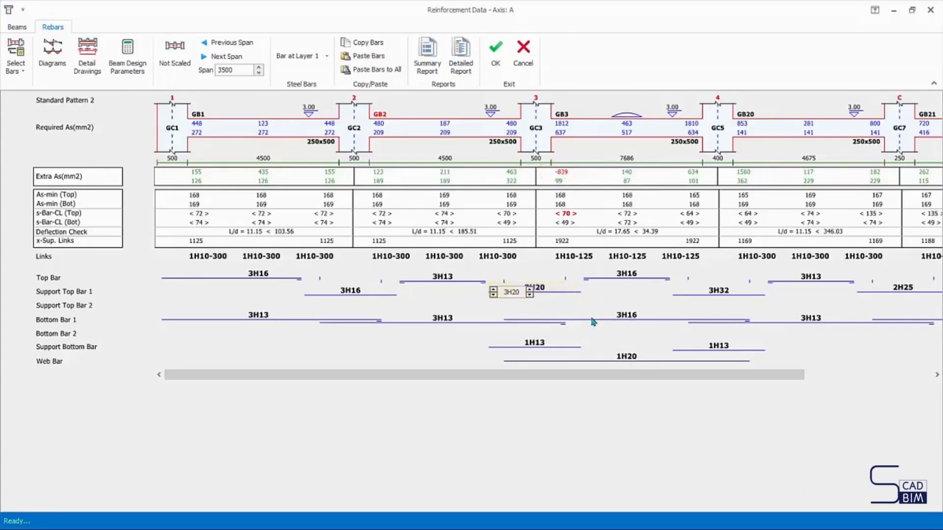
Add 3H20 as Support Top Bar 2 at axis 3 and check the bar layer options, keeping it at layer 2
left_click(554, 306)
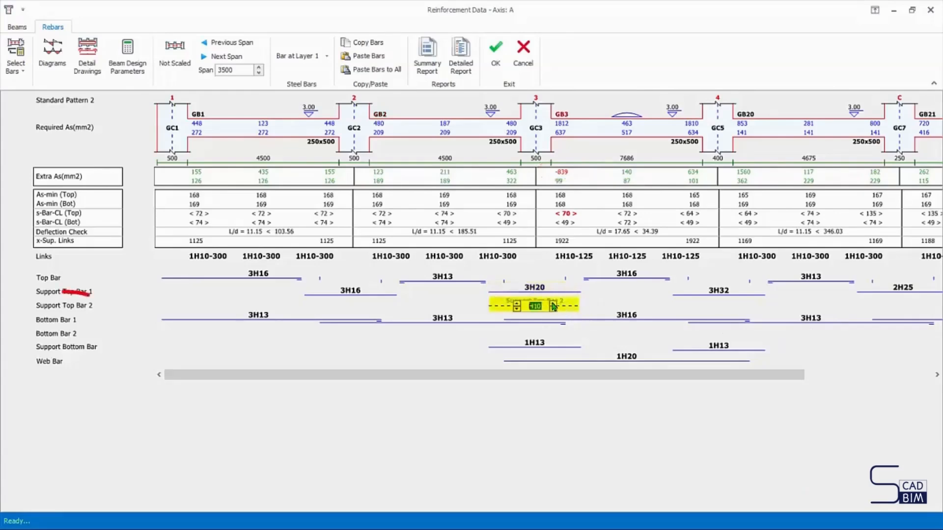
left_click(516, 304)
left_click(517, 304)
left_click(554, 304)
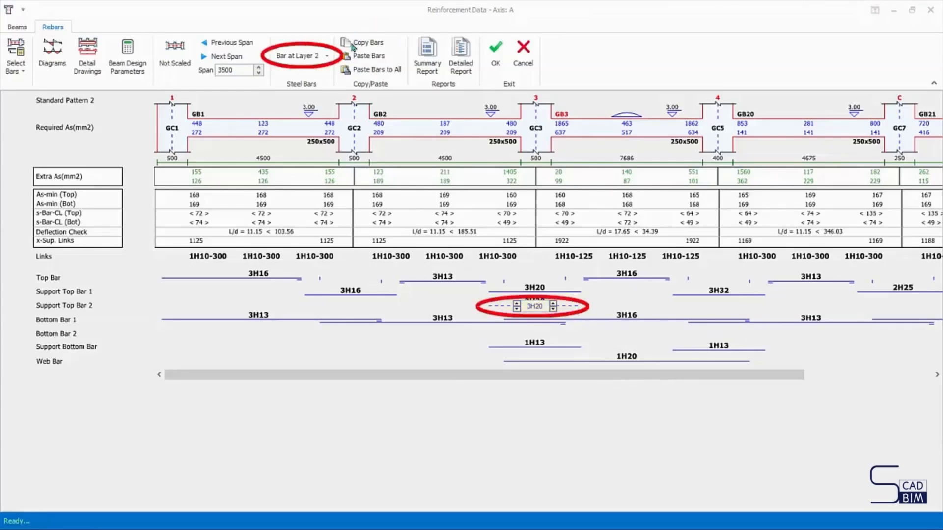
left_click(326, 57)
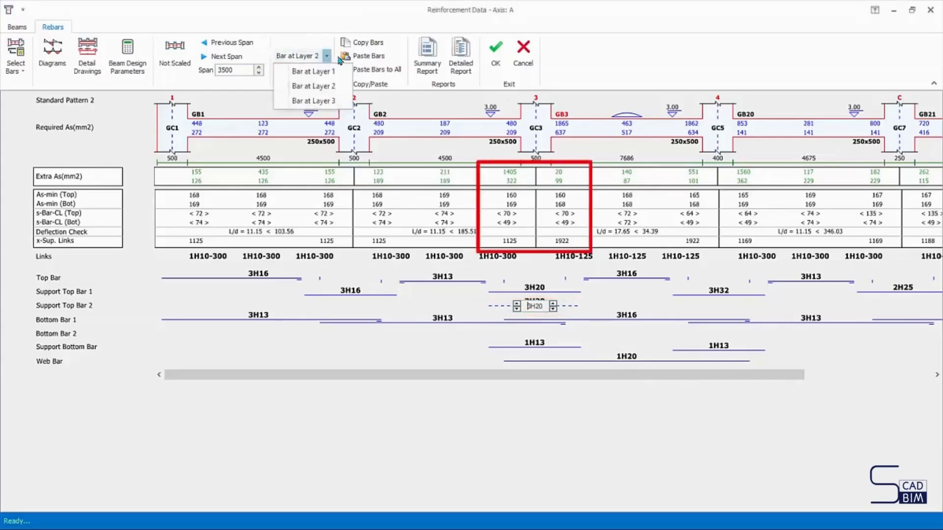
left_click(609, 67)
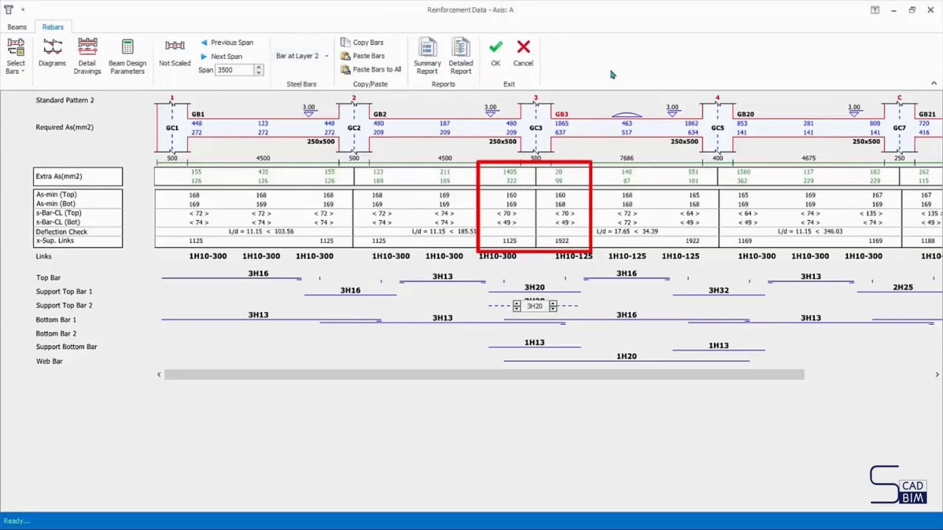
Examine the two layers of support top bars at axis 3 in the detail drawing, and close the drawing
left_click(97, 66)
scroll(493, 317, "up", 5)
middle_click_drag(502, 311, 471, 319)
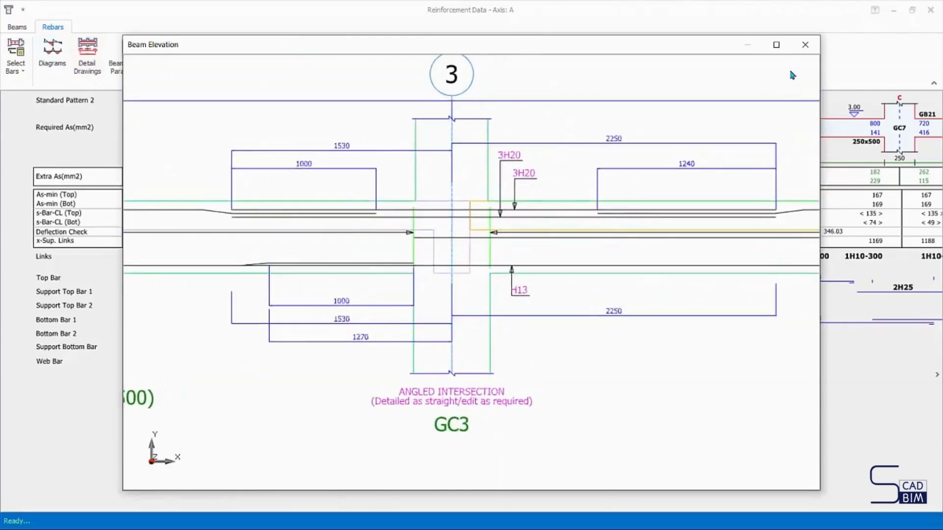
left_click(805, 45)
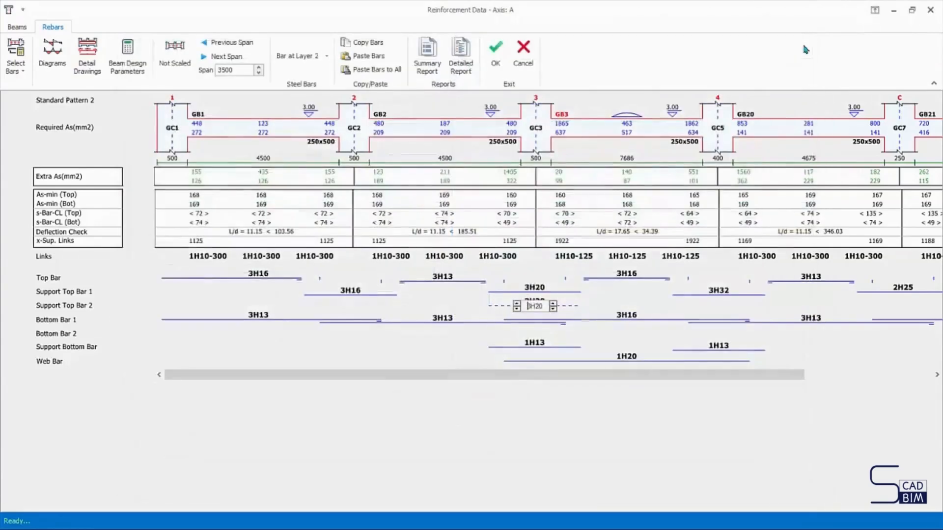
Reselect the steel bars automatically to restore the design, and show the available bar patterns
left_click(19, 52)
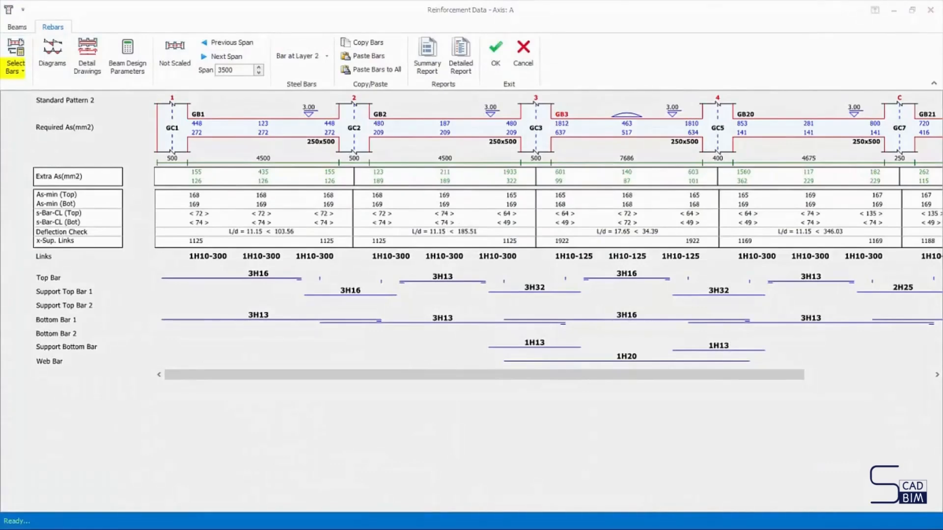
left_click(26, 75)
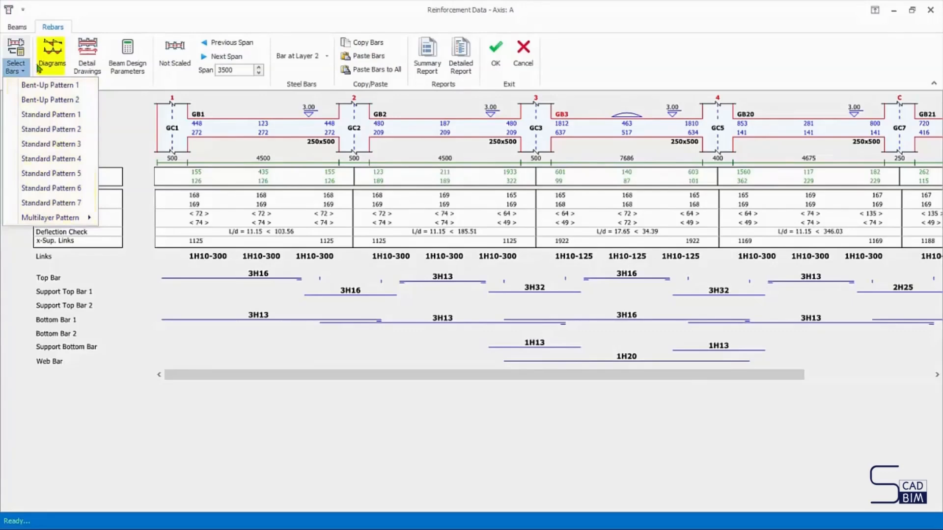
Review the beam design diagrams for load case G, adding the L-2 load and δ2 deflection diagrams
left_click(59, 60)
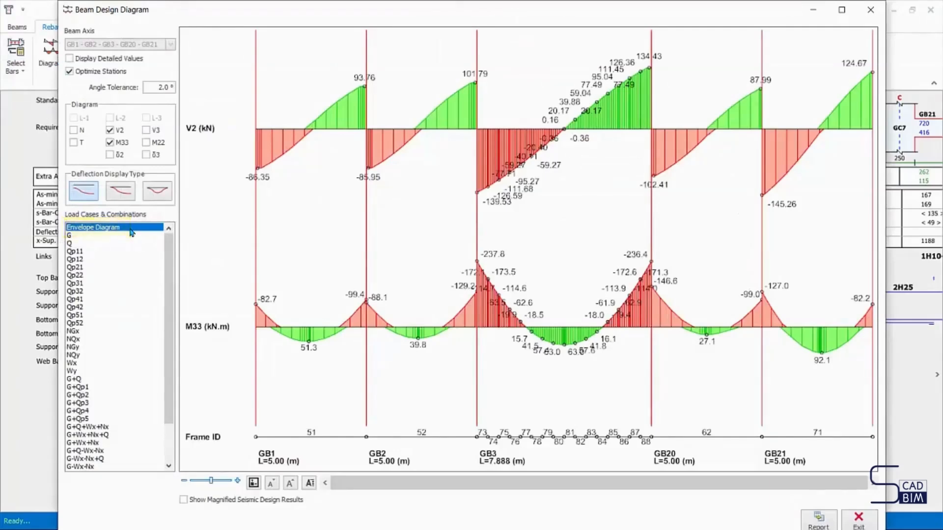
left_click(78, 275)
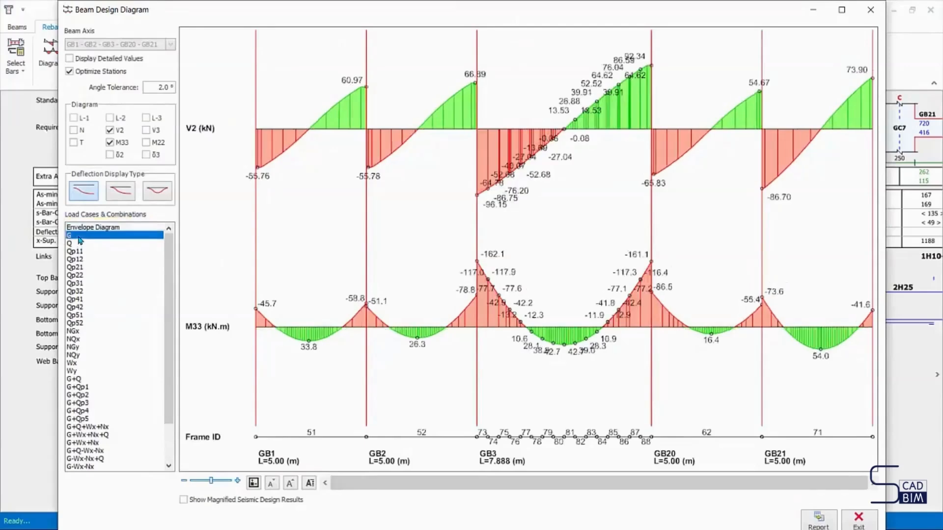
left_click(79, 411)
left_click(74, 235)
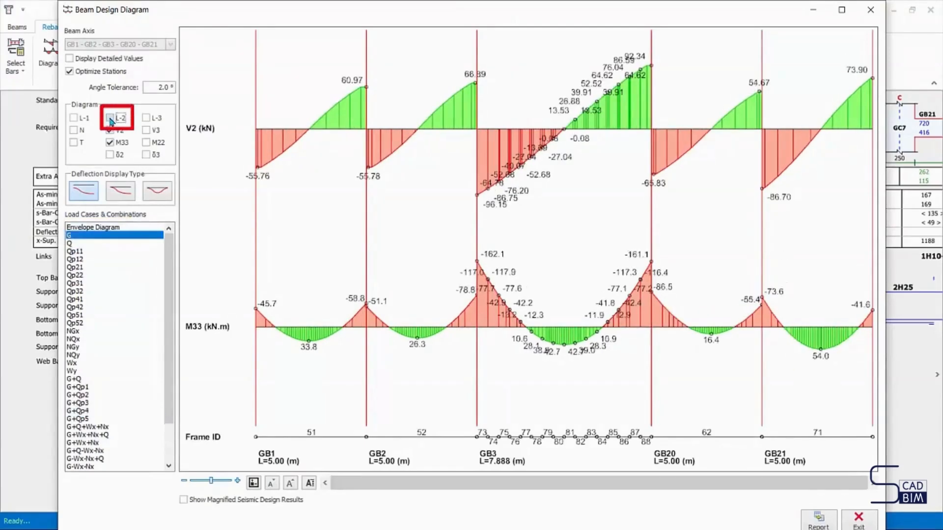
left_click(110, 118)
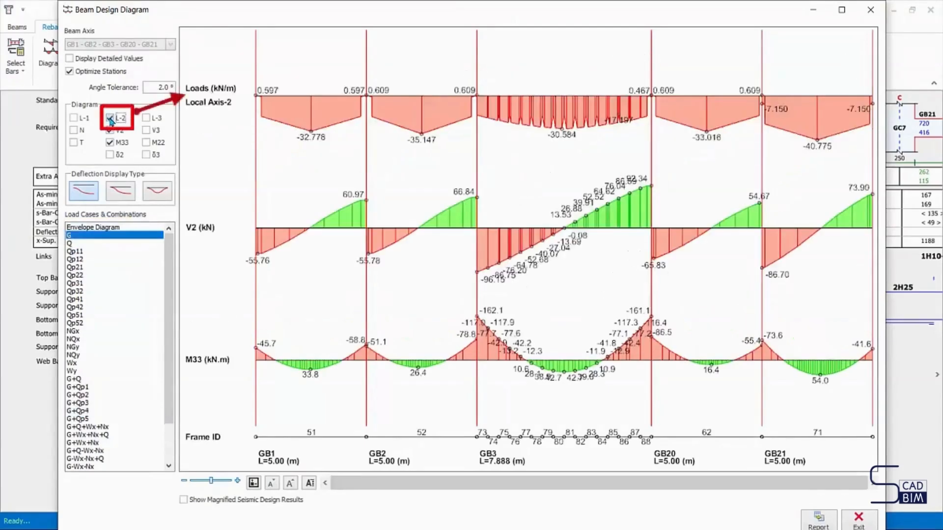
left_click(110, 154)
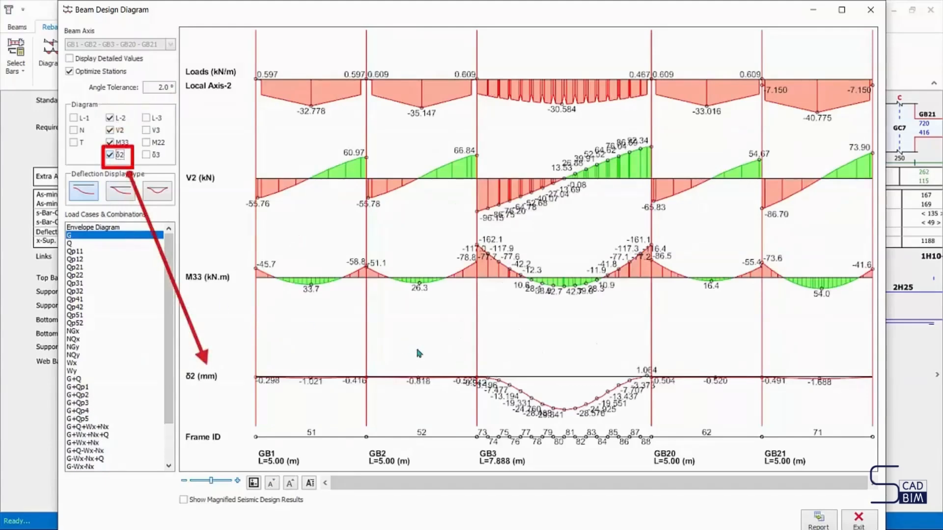
Generate the diagram result report as a table, and close both the report and the diagrams
left_click(818, 521)
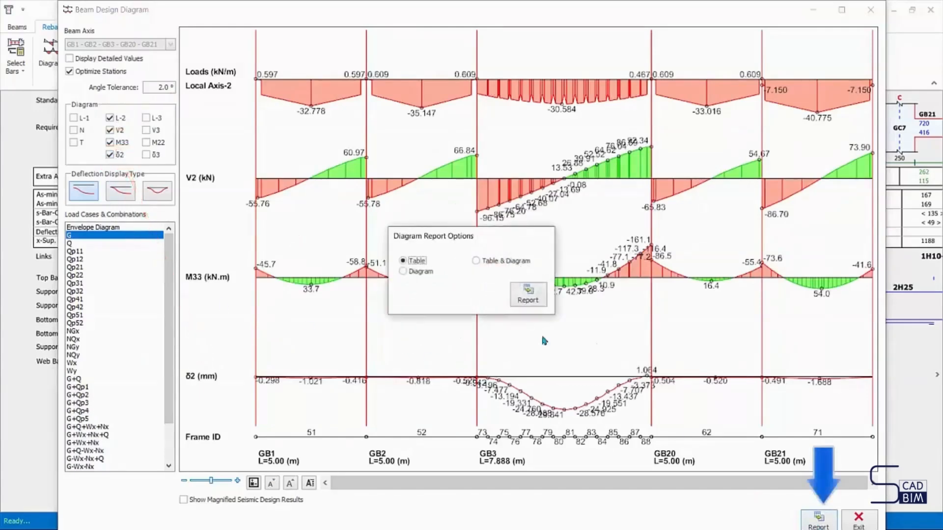
left_click(528, 298)
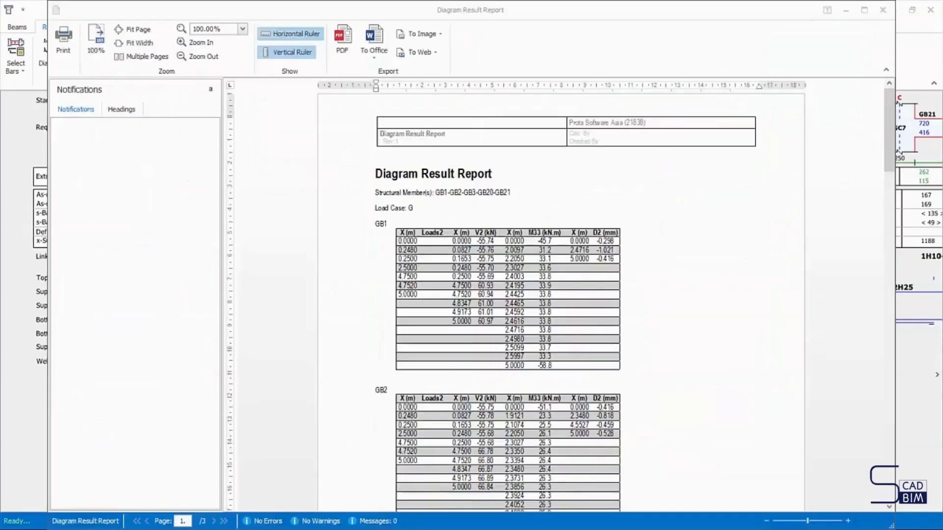
left_click(882, 10)
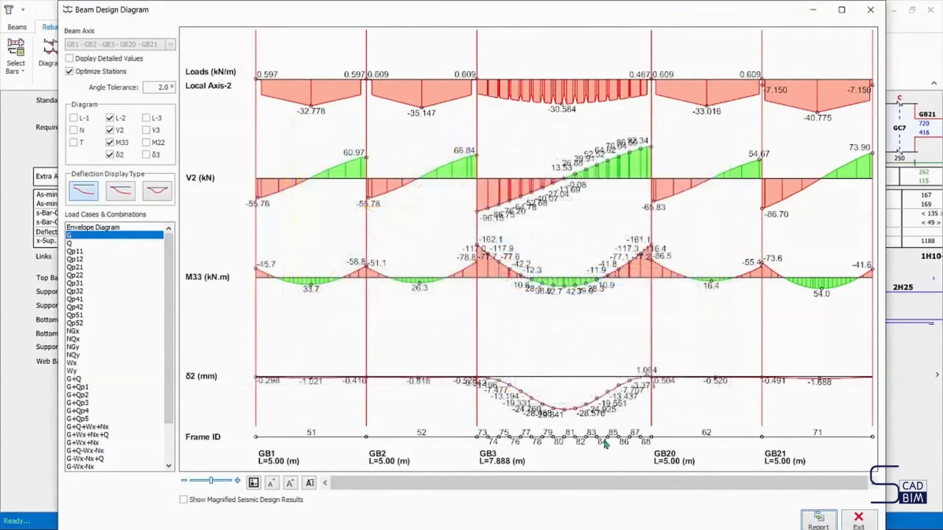
left_click(860, 523)
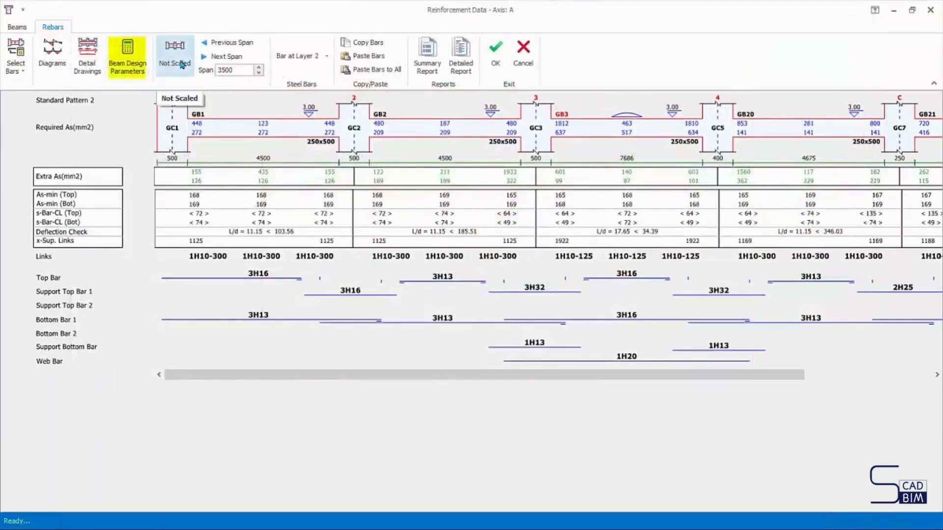
Check GB3's beam design parameters, enable manual editing to inspect the shear force values, and discard the changes
left_click(129, 66)
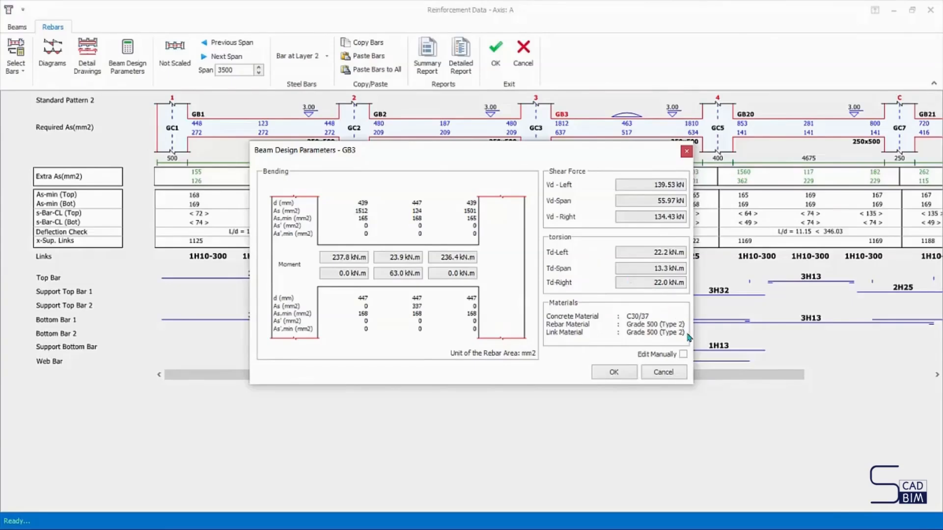
left_click(683, 354)
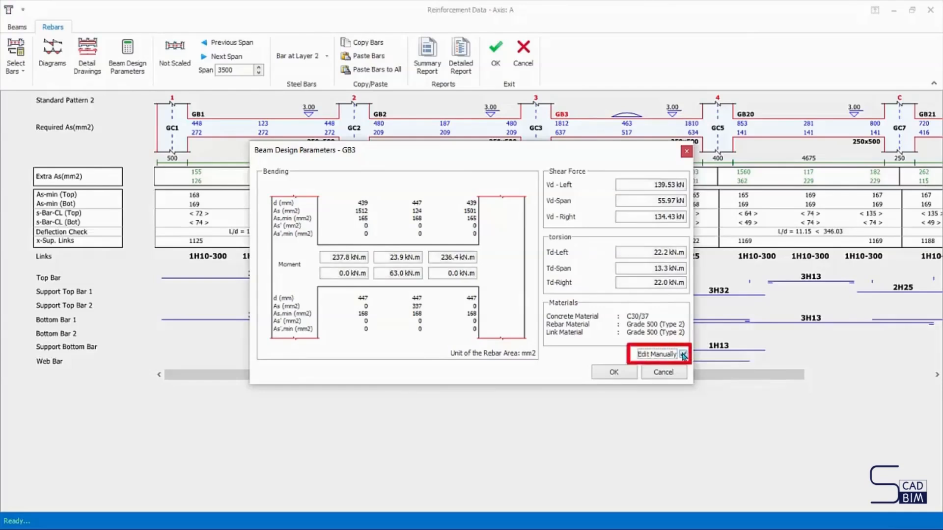
left_click_drag(652, 187, 694, 208)
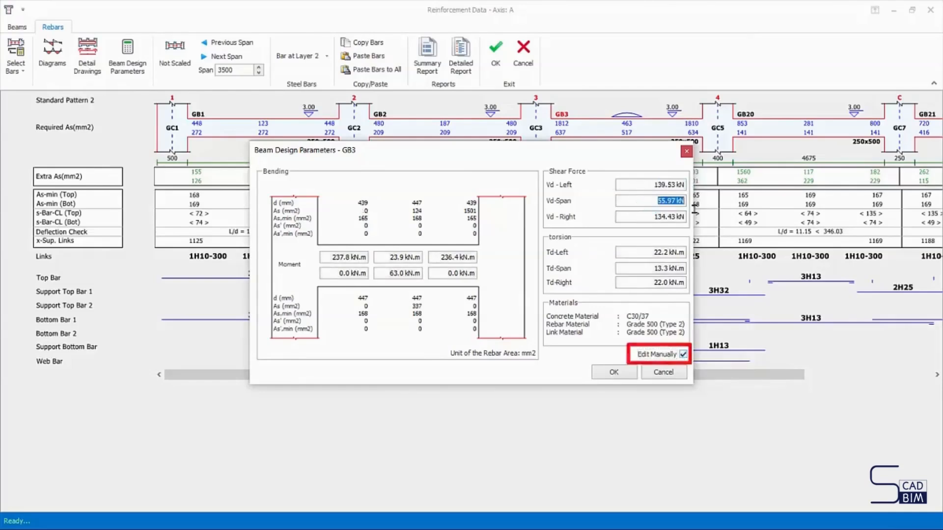
left_click(671, 378)
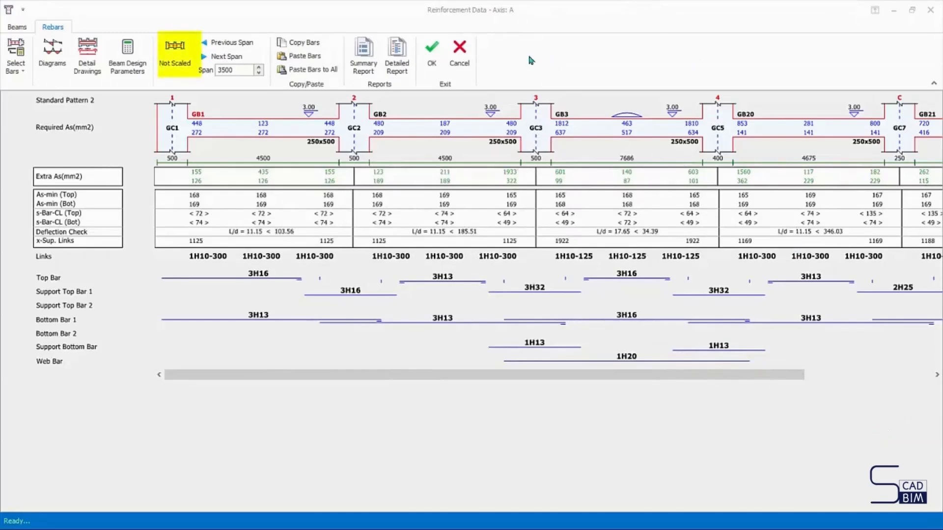
Display the reinforcement layout to scale and step through the beam spans along the axis
left_click(179, 63)
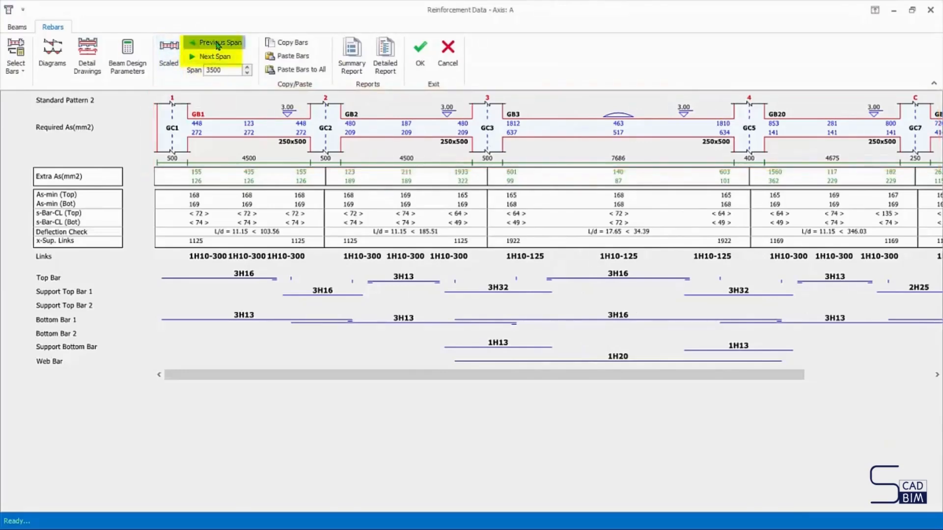
left_click(216, 57)
left_click(220, 60)
left_click(220, 60)
left_click_drag(388, 376, 248, 369)
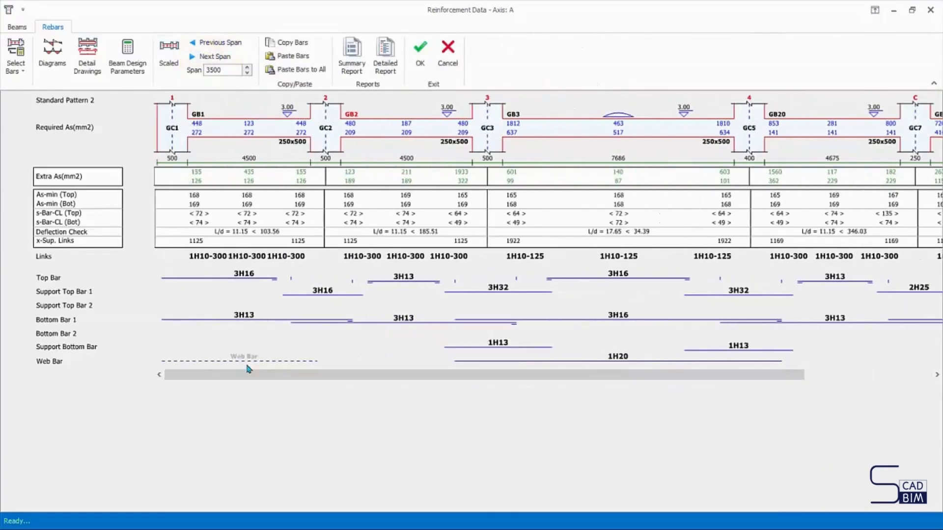
Set the span display length to 4000 and select GB1's top bar
left_click(248, 69)
left_click(248, 68)
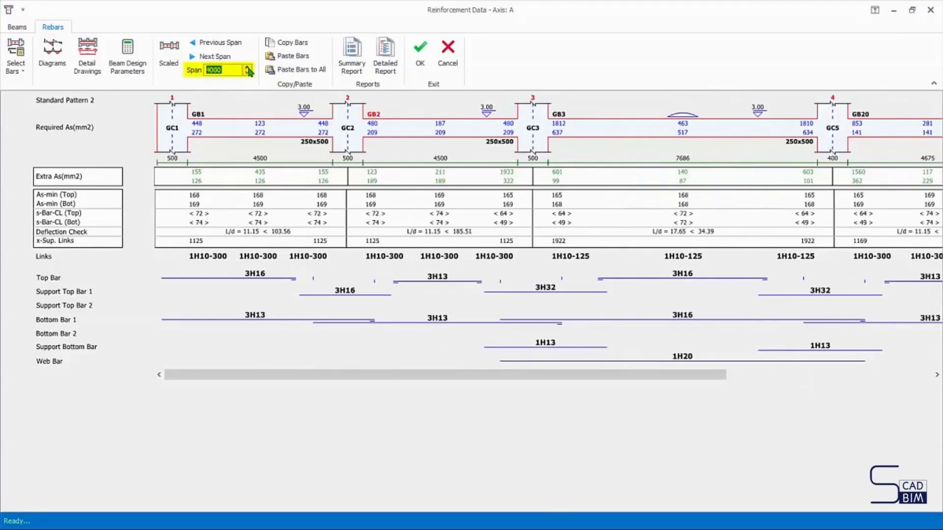
left_click(263, 276)
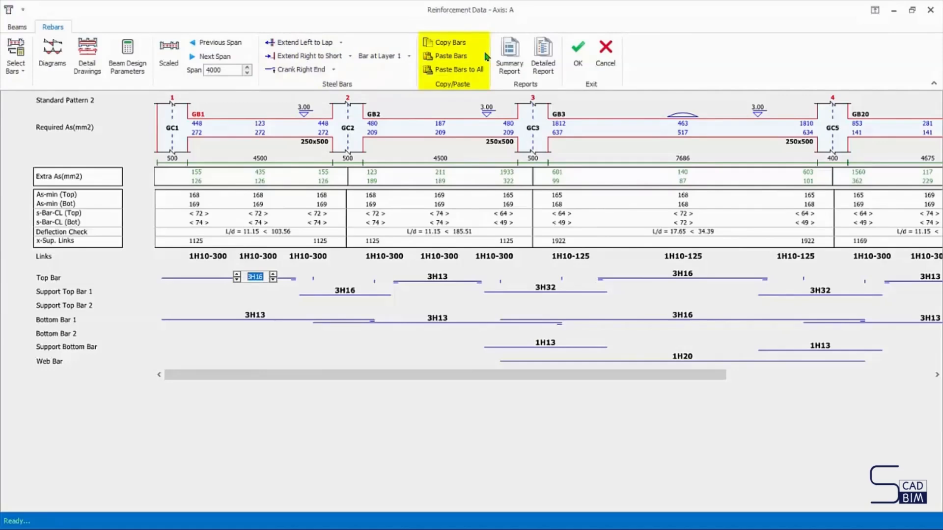
Copy GB3's bars onto GB2 in the axis A reinforcement data, and exit the window without saving the changes
left_click(687, 276)
left_click(689, 278)
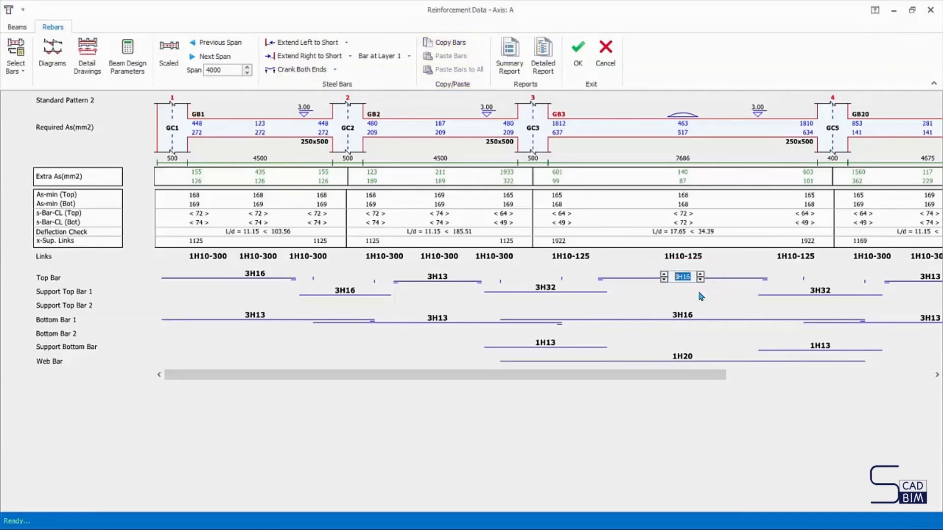
left_click(445, 43)
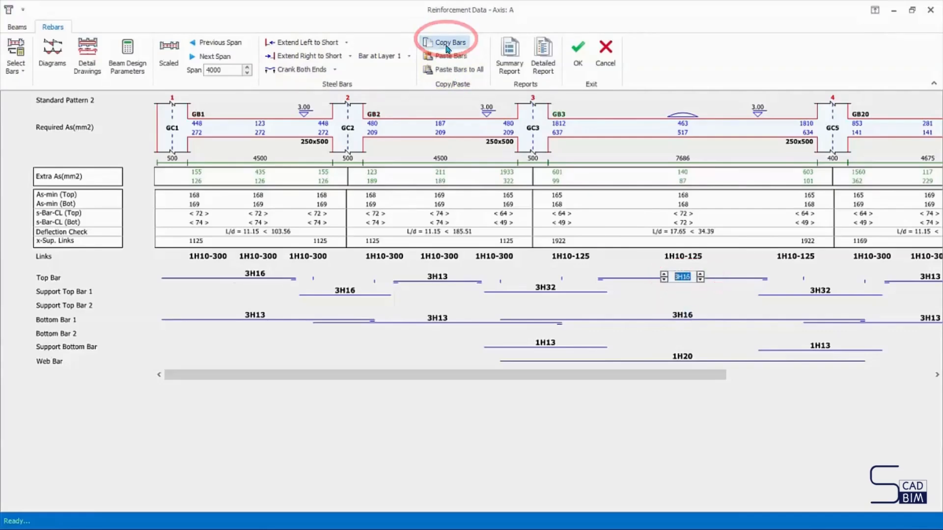
left_click(440, 278)
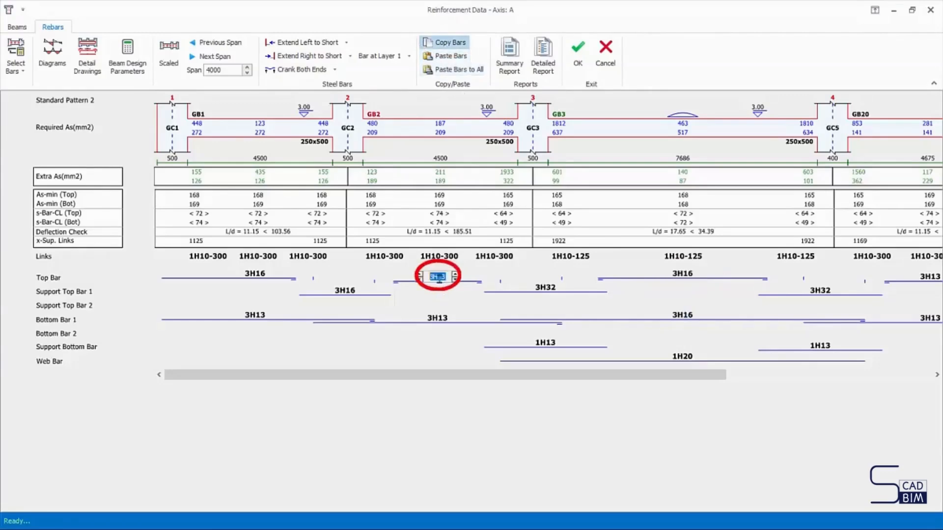
left_click(439, 57)
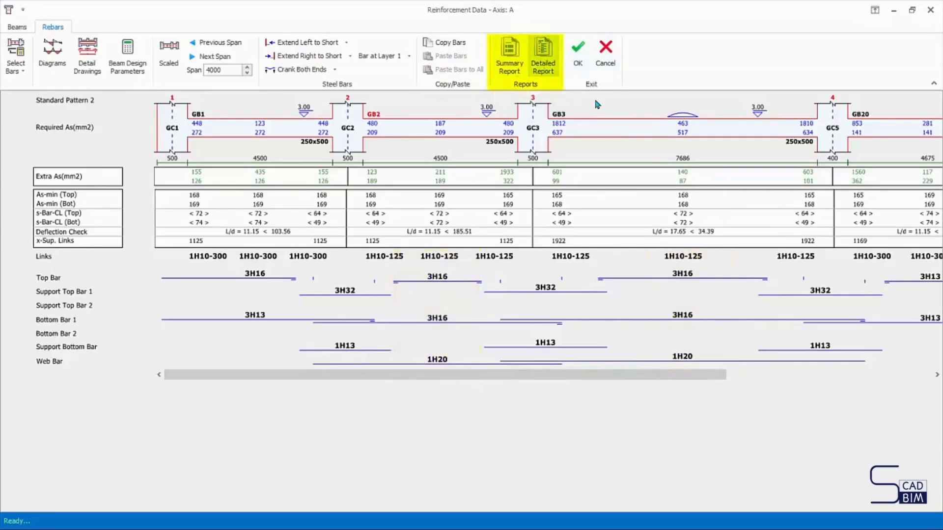
left_click(605, 66)
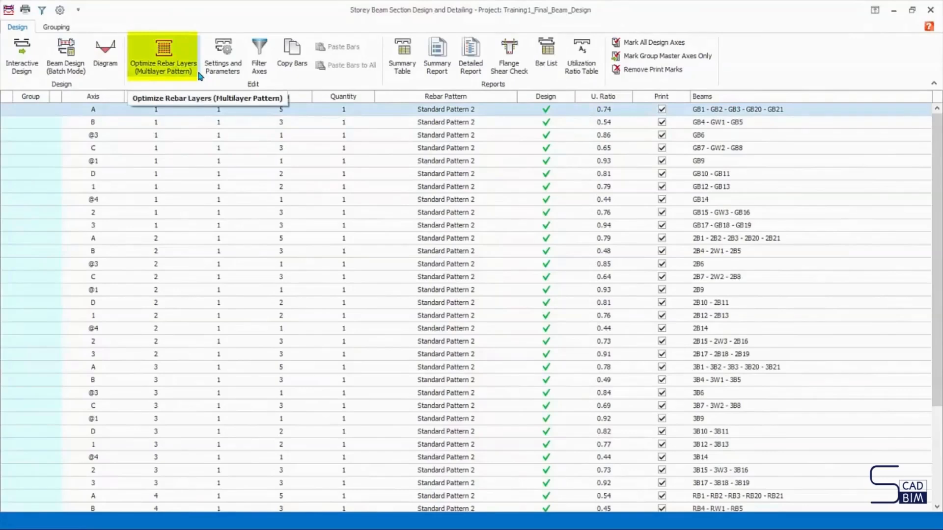
Set up an axis filter for storeys 1 and 3, axes 1 and A, and failed members only, and cancel it
left_click(260, 69)
left_click(328, 190)
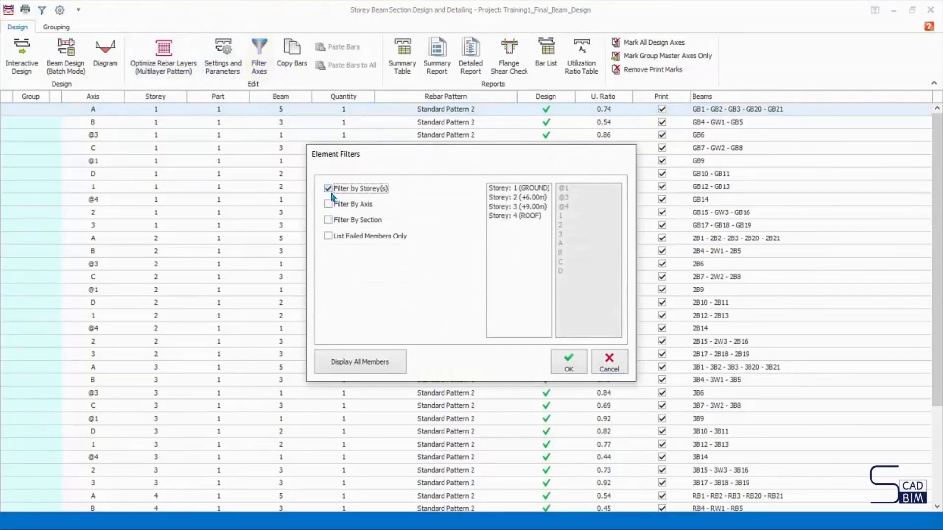
left_click(328, 204)
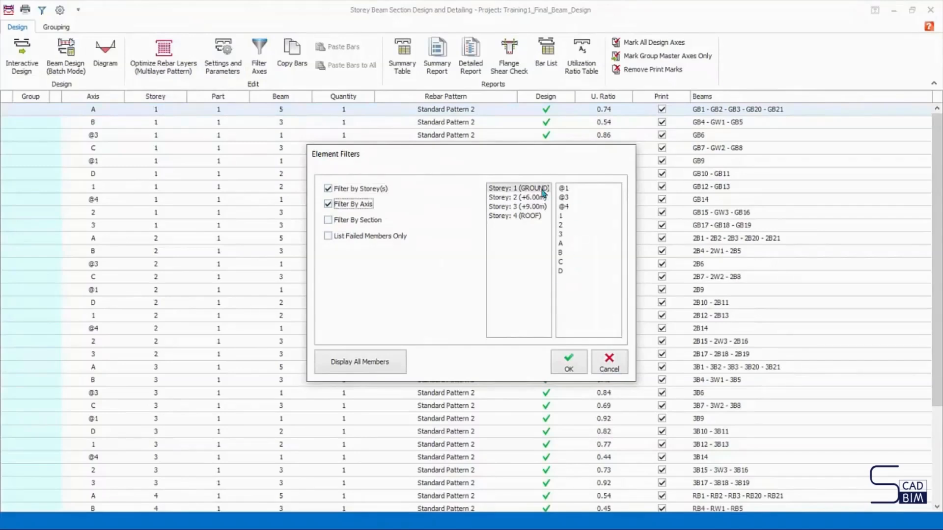
left_click(534, 206, "shift")
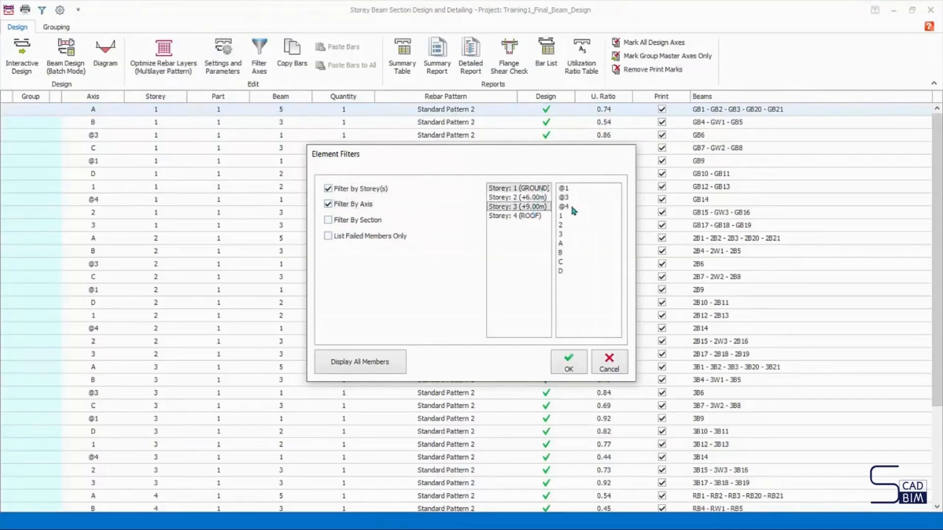
left_click(562, 217)
left_click(561, 242, "ctrl")
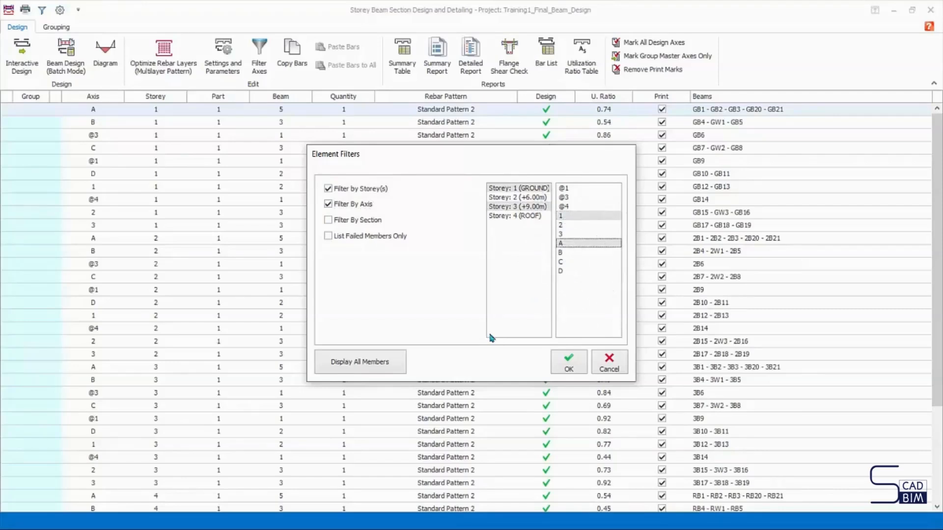
left_click(344, 238)
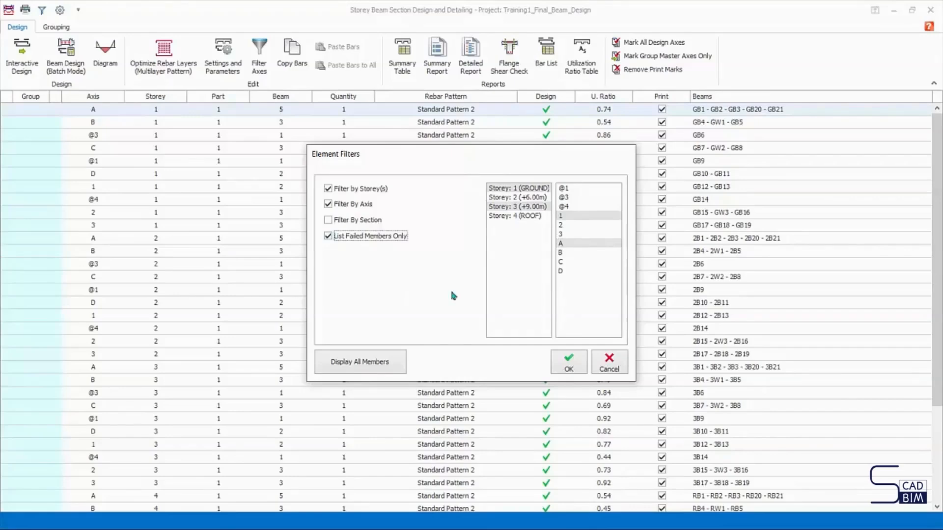
left_click(609, 366)
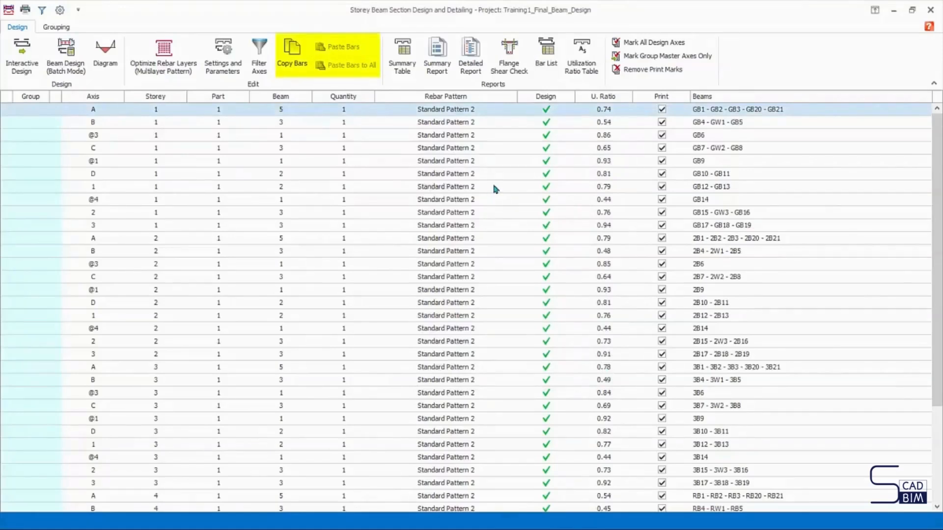
Copy the bars of the storey 1 axis B beams and paste them onto the storey 1 axis C beams
left_click(717, 125)
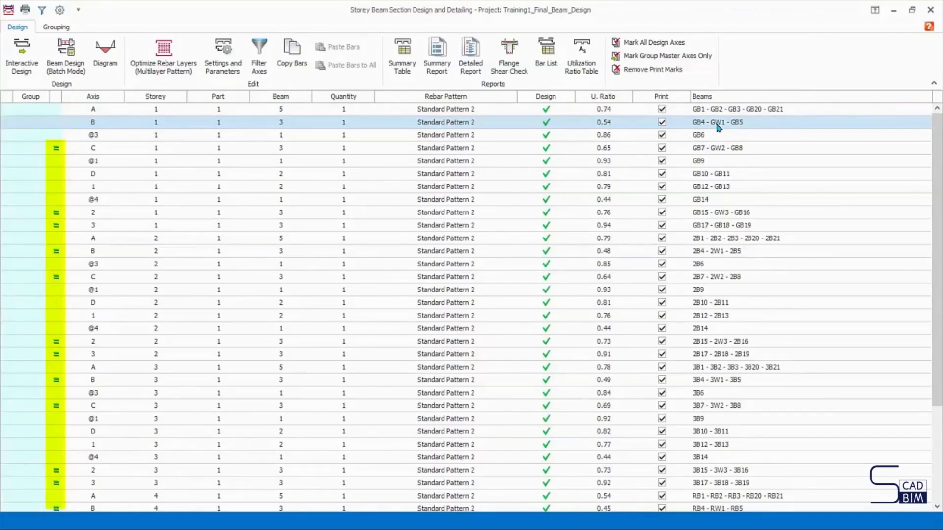
left_click(293, 63)
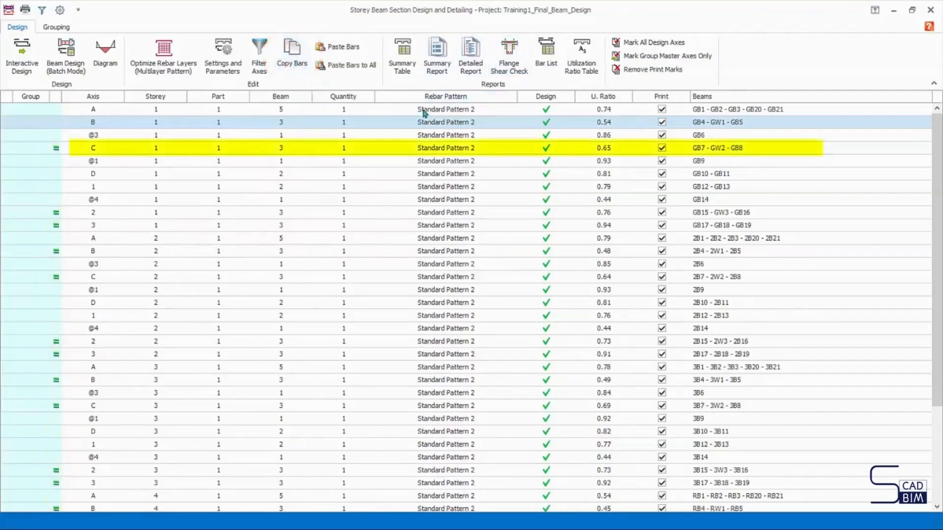
left_click(709, 148)
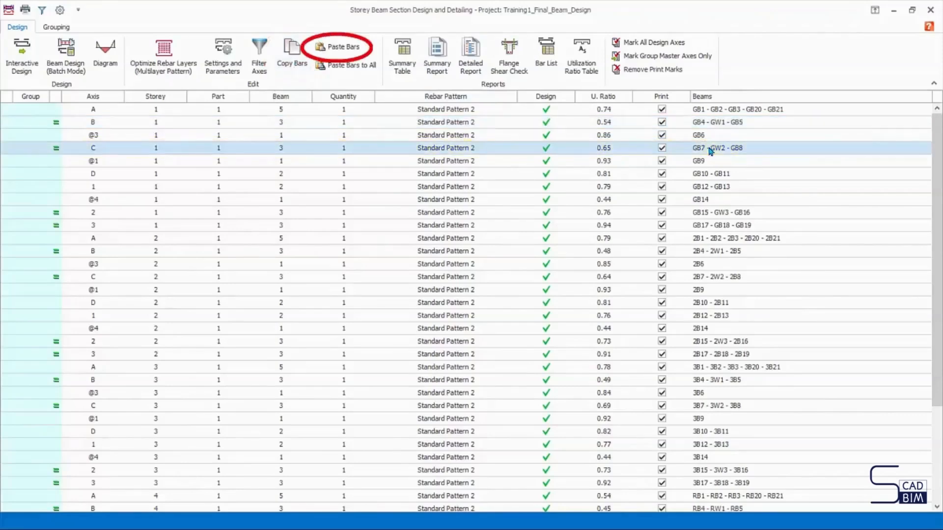
left_click(352, 49)
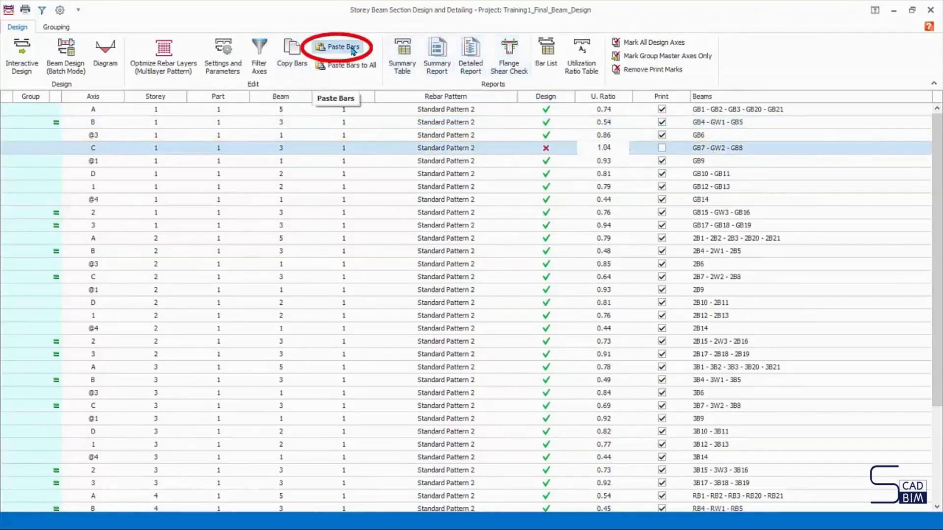